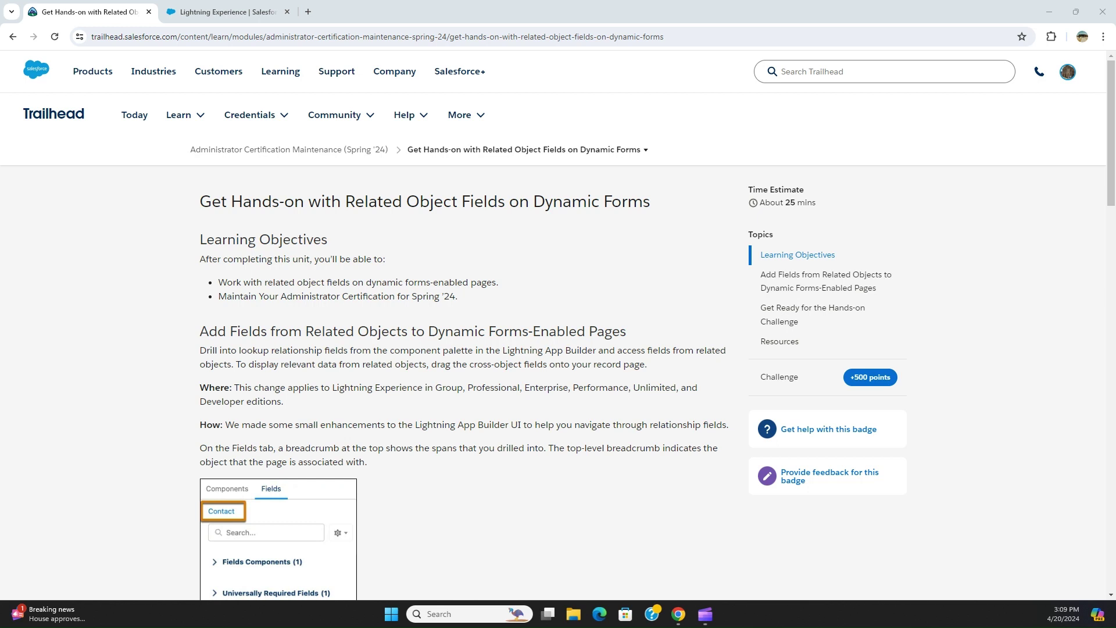
Scroll the Trailhead unit page down to the Dynamic Forms hands-on challenge
click(431, 115)
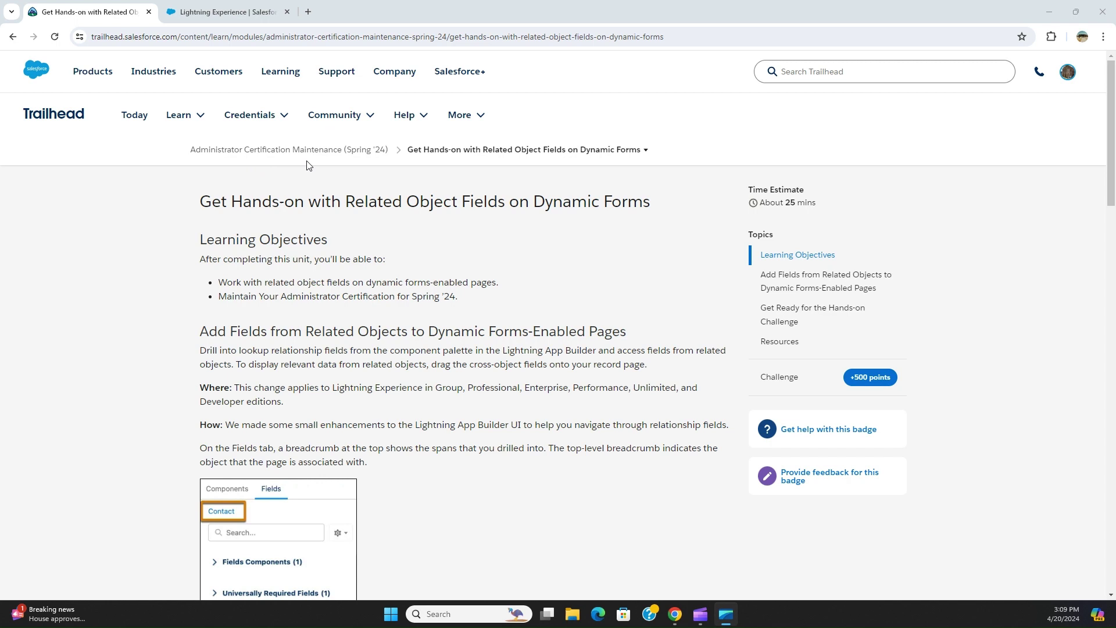
scroll(346, 201, down, 1)
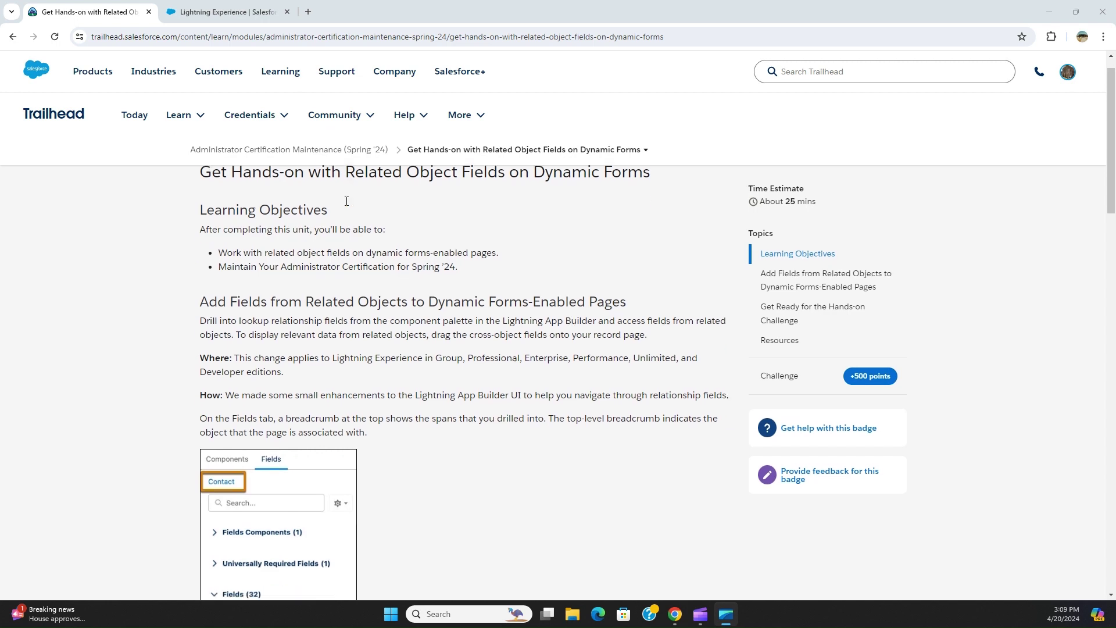
scroll(372, 212, down, 1)
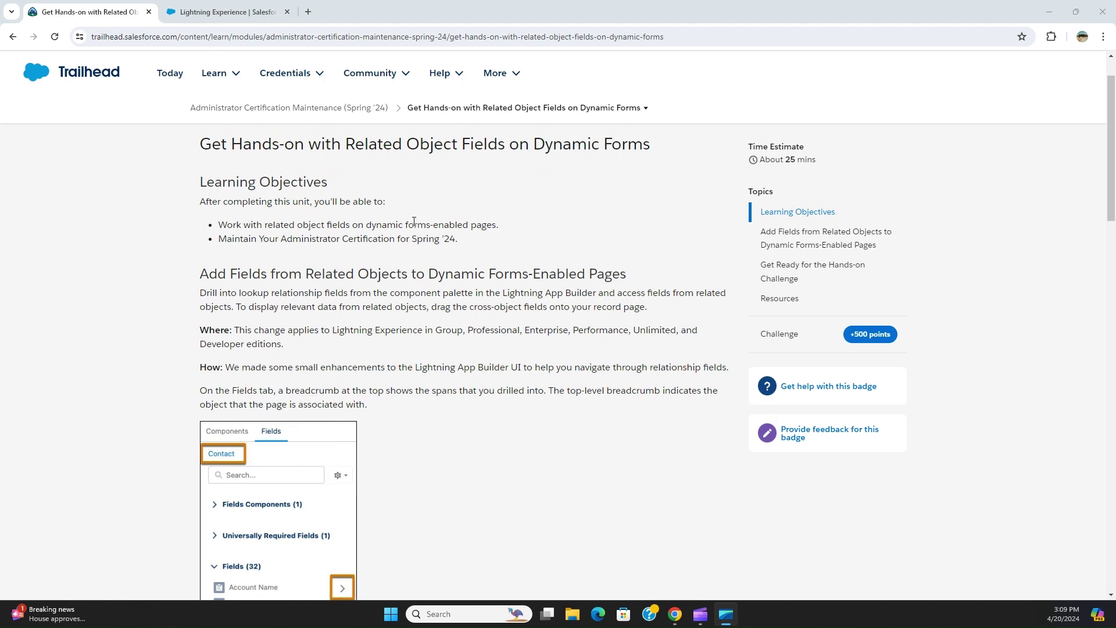
scroll(413, 220, down, 6)
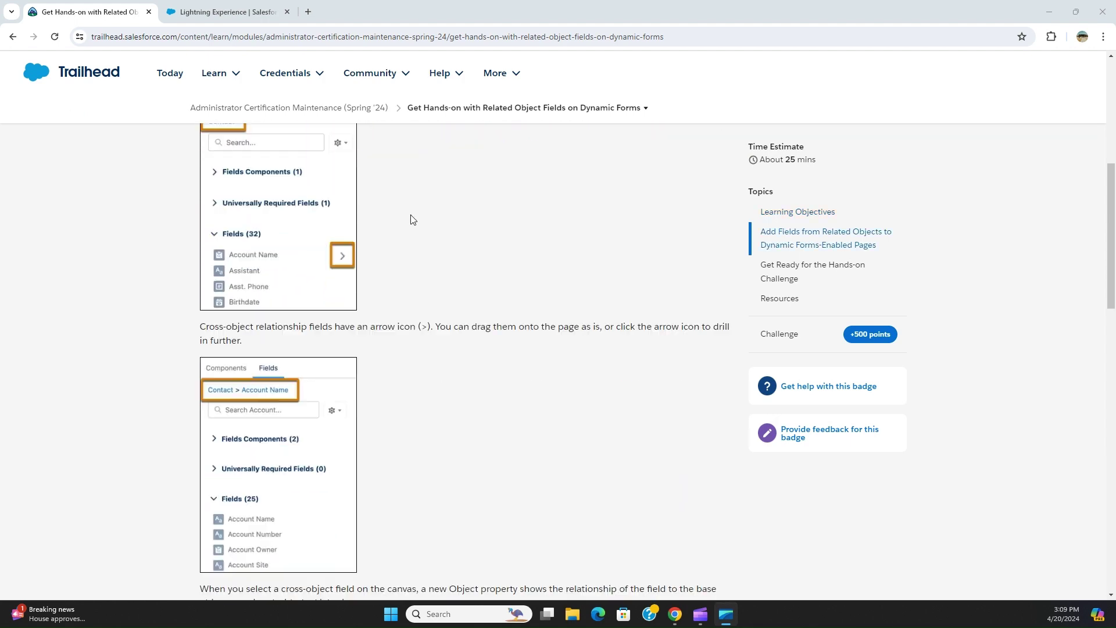
scroll(411, 219, down, 7)
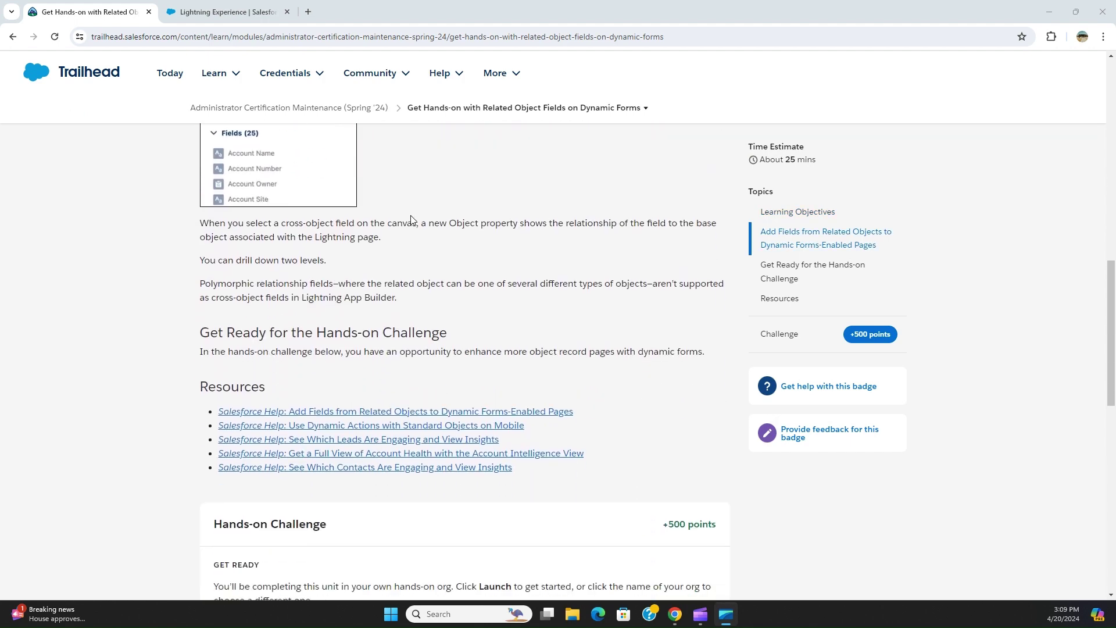
scroll(410, 218, down, 5)
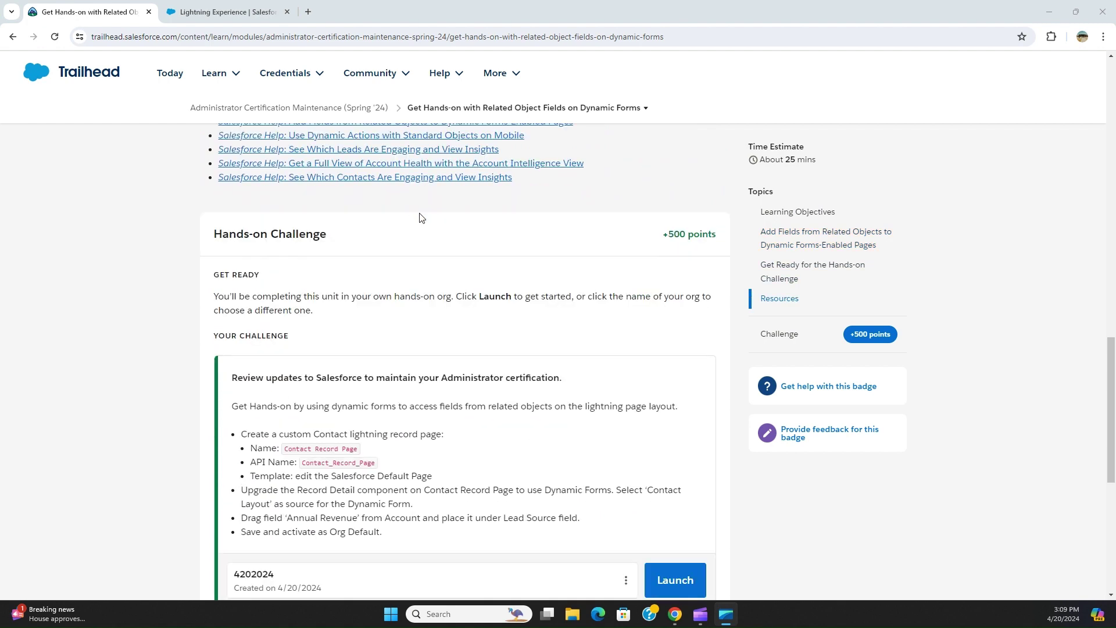
scroll(418, 217, down, 2)
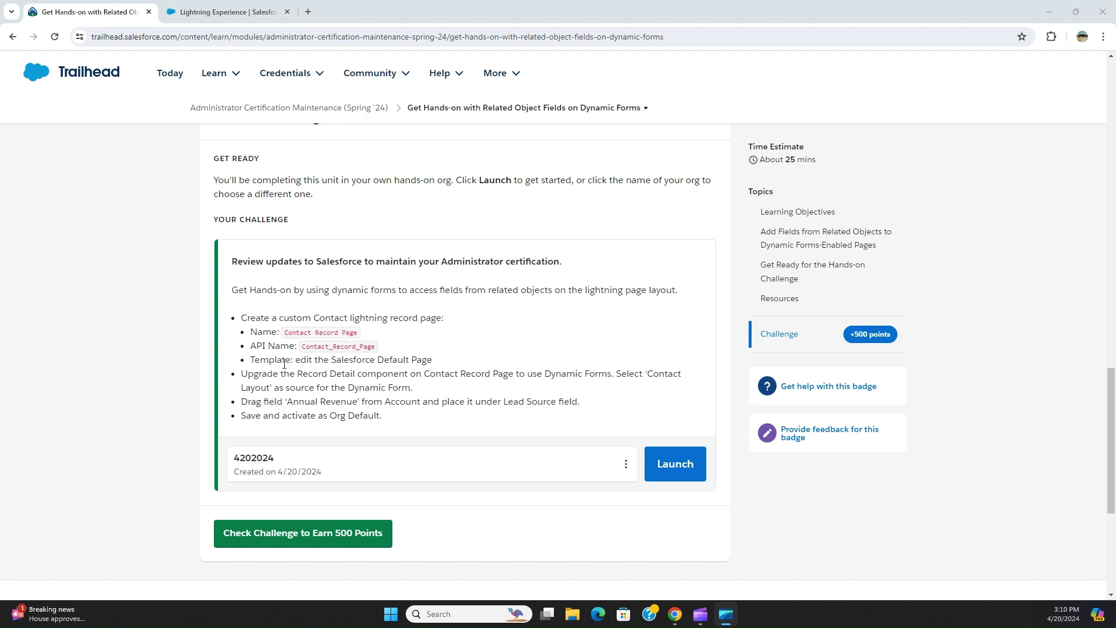
Review the requirements: Contact_Record_Page API name, Salesforce Default Page template, Annual Revenue under Lead Source
drag(296, 363, 426, 360)
click(381, 362)
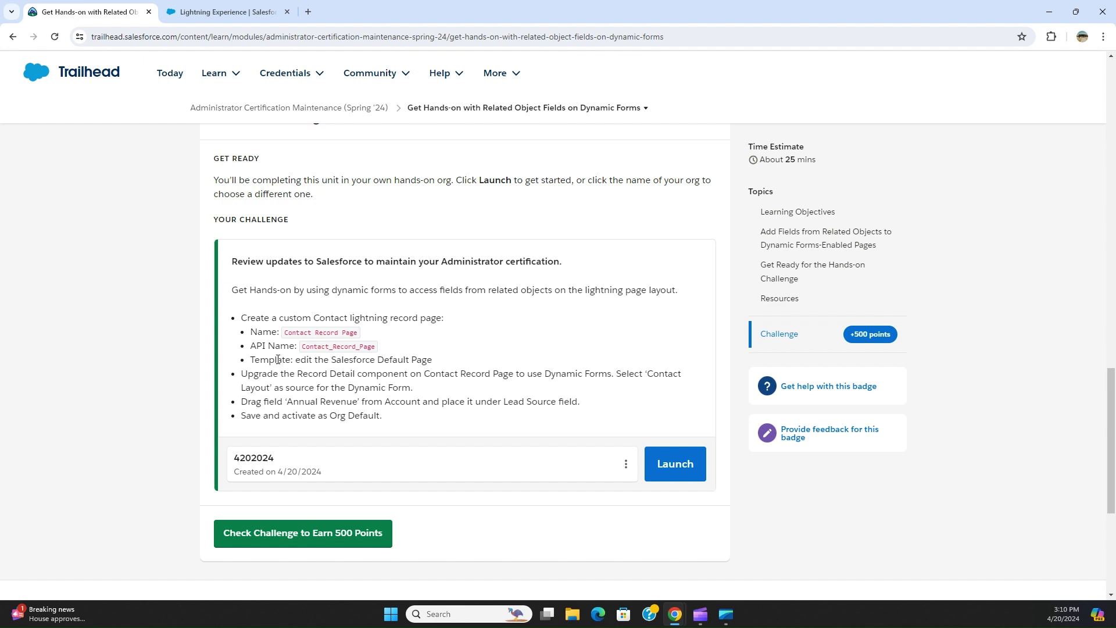
drag(433, 368, 246, 322)
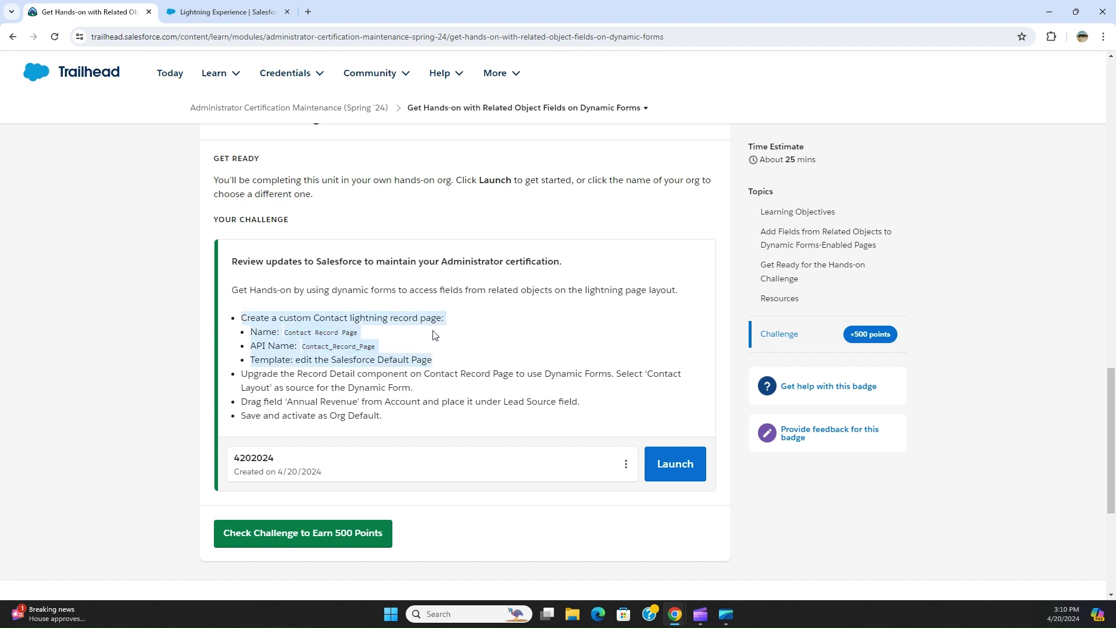
click(450, 327)
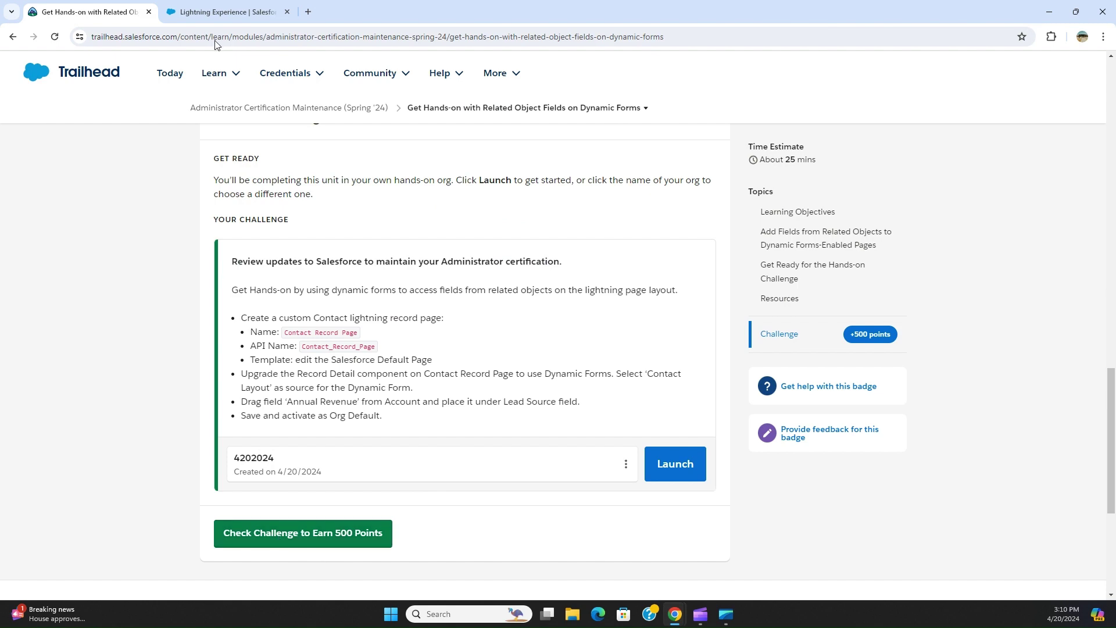
In the playground org, open Contacts via an App Launcher search for 'contact' and dismiss the incident-management promotion
click(222, 18)
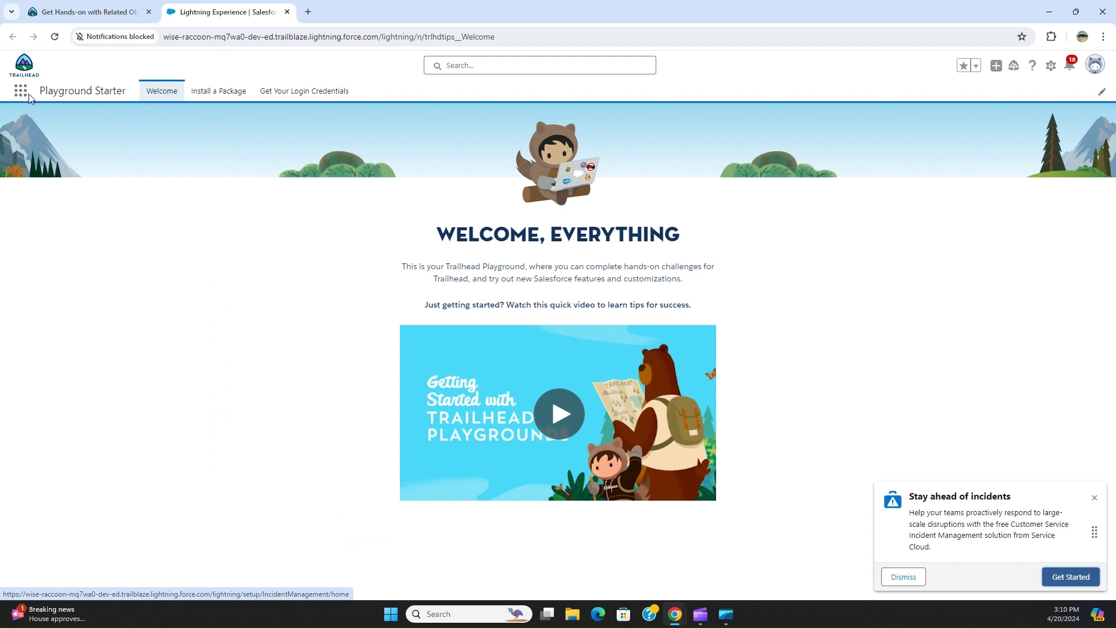
click(22, 100)
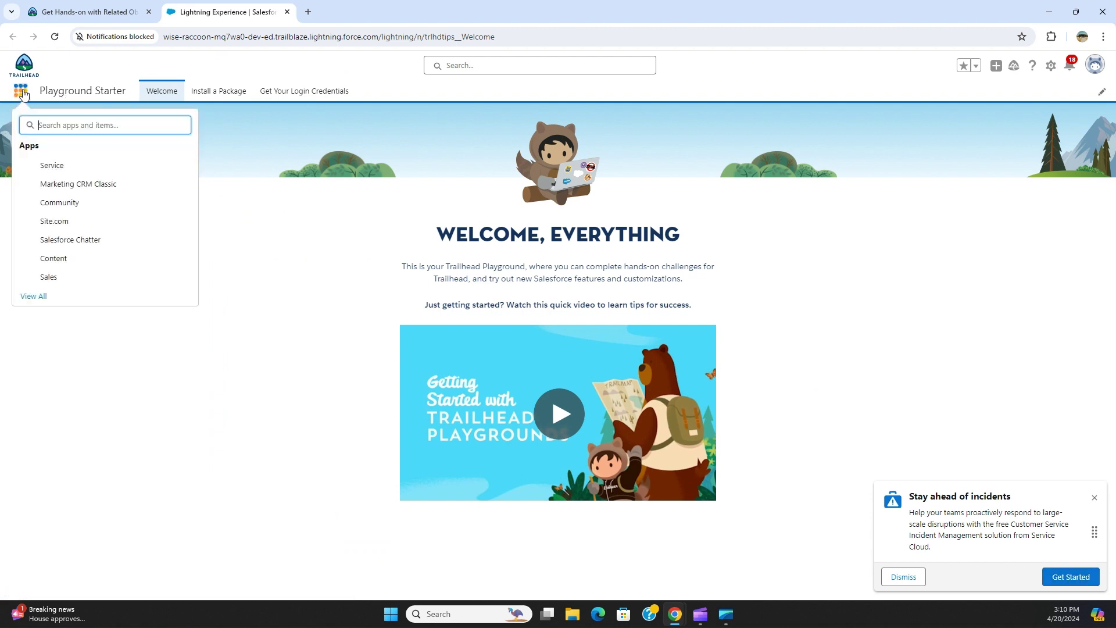
text(contact)
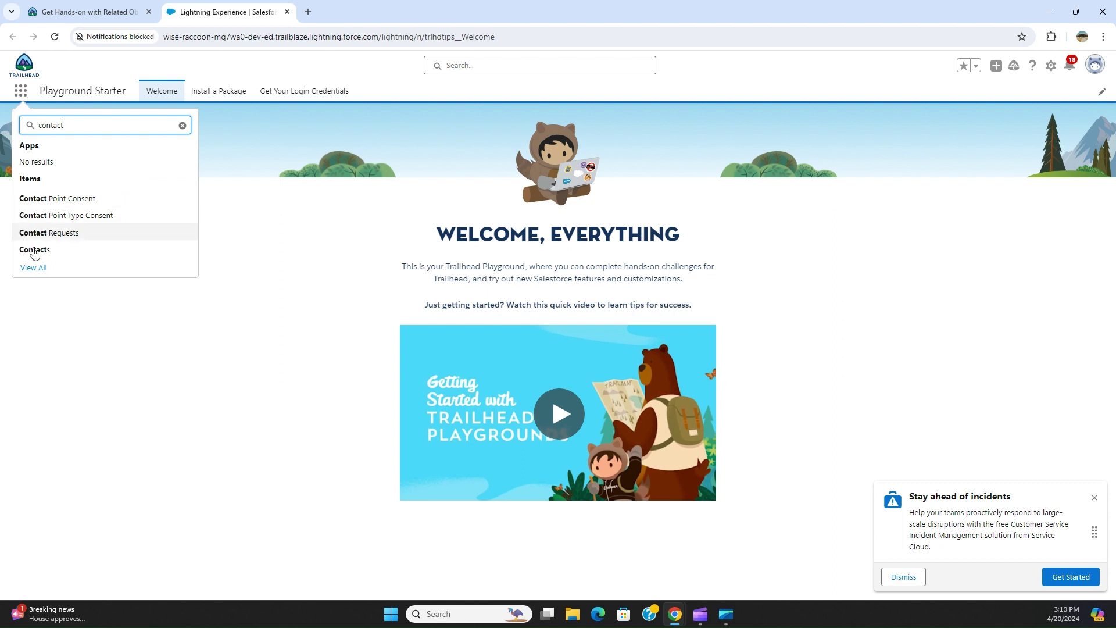
click(33, 250)
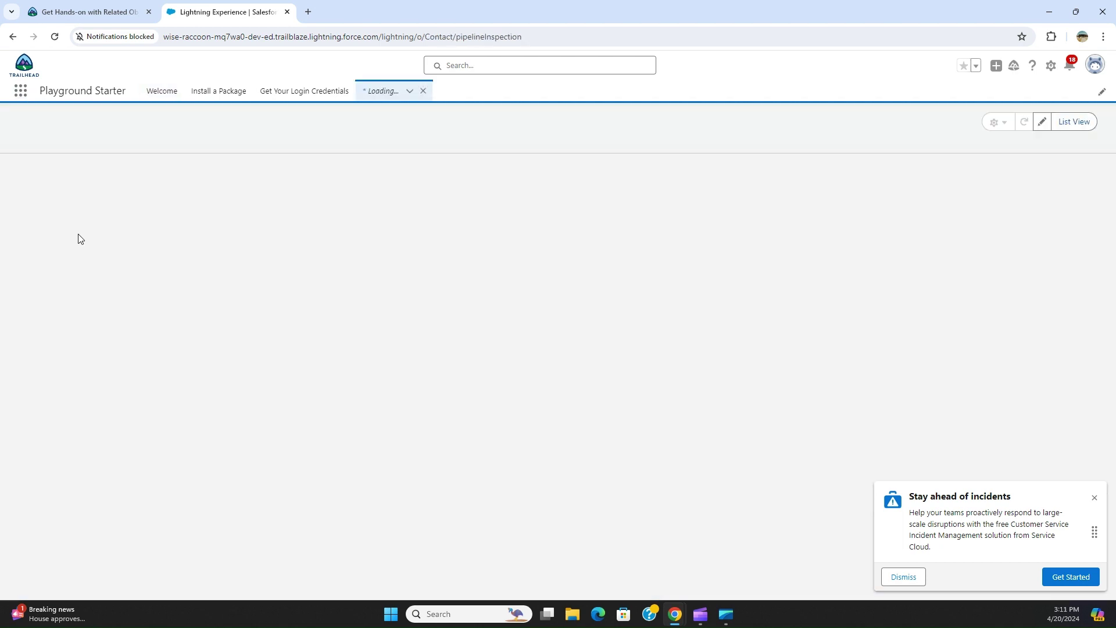
click(905, 576)
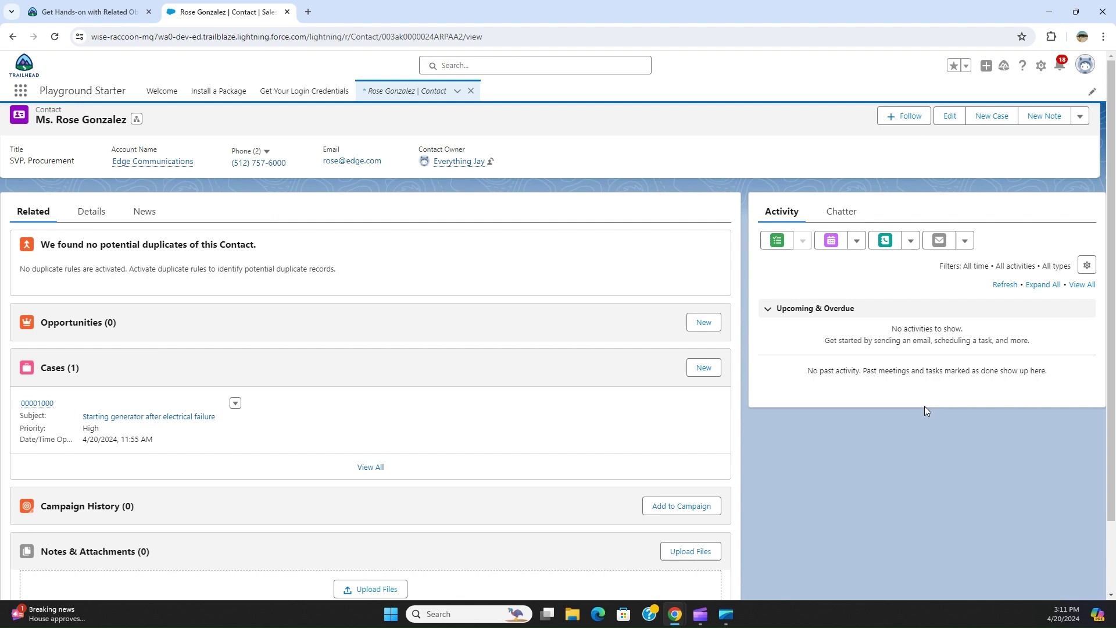
click(121, 13)
drag(293, 357, 437, 366)
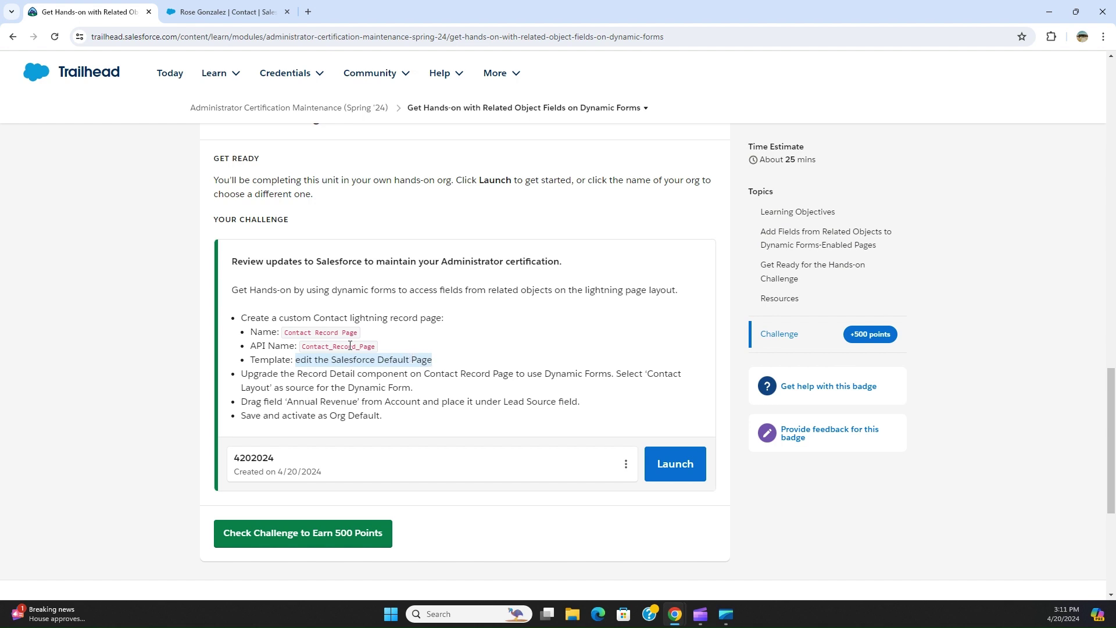
click(309, 333)
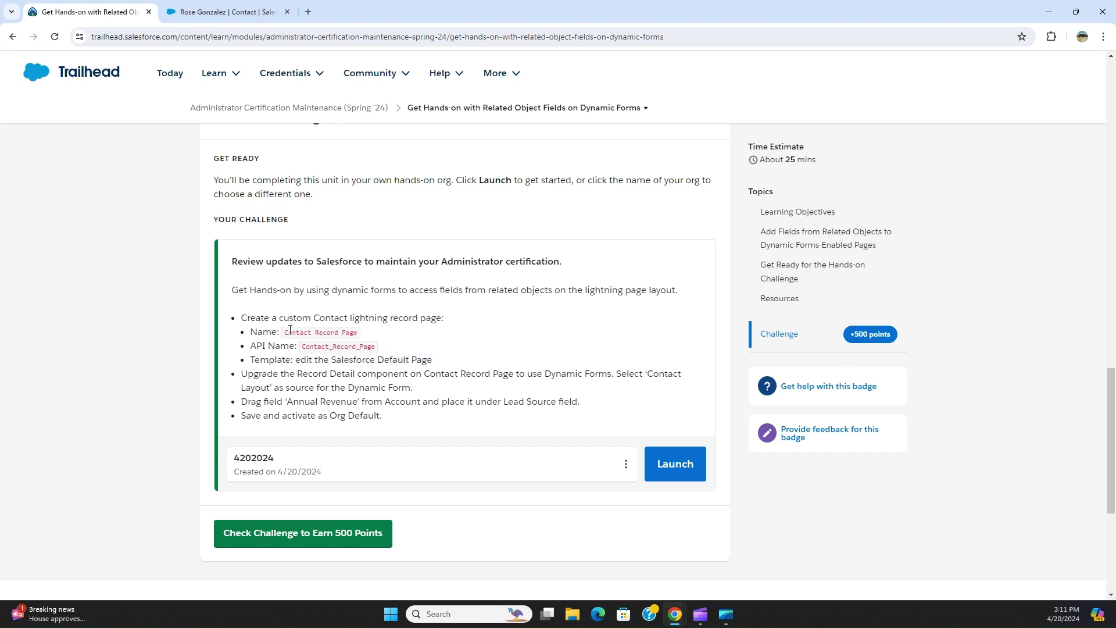
click(242, 14)
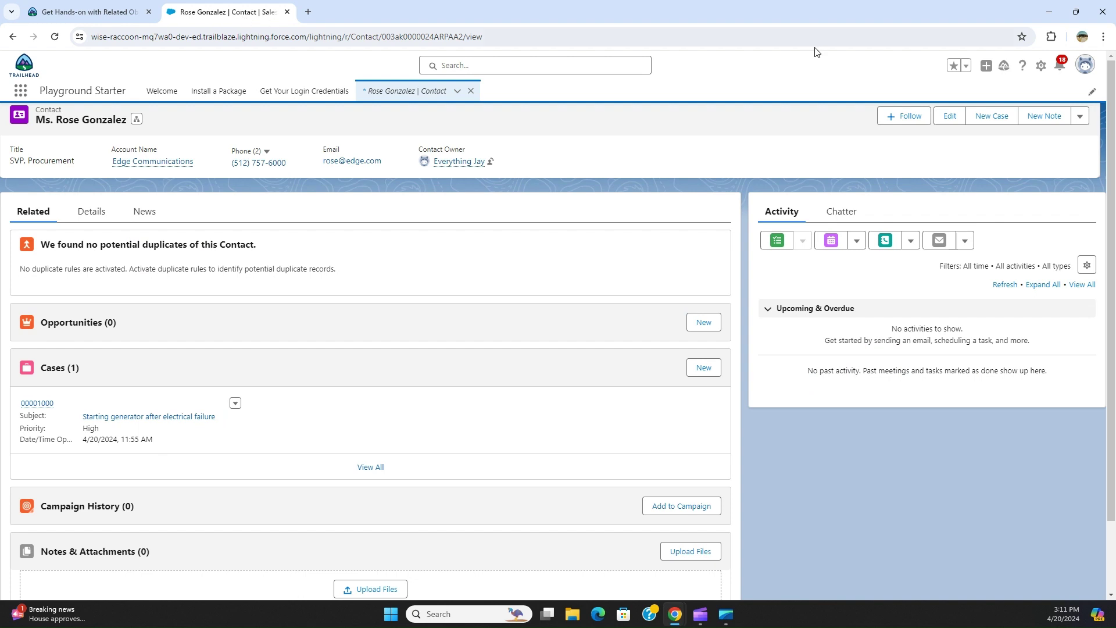
Choose Edit Page from the Setup gear to open the Contact Record Page in Lightning App Builder
click(1041, 68)
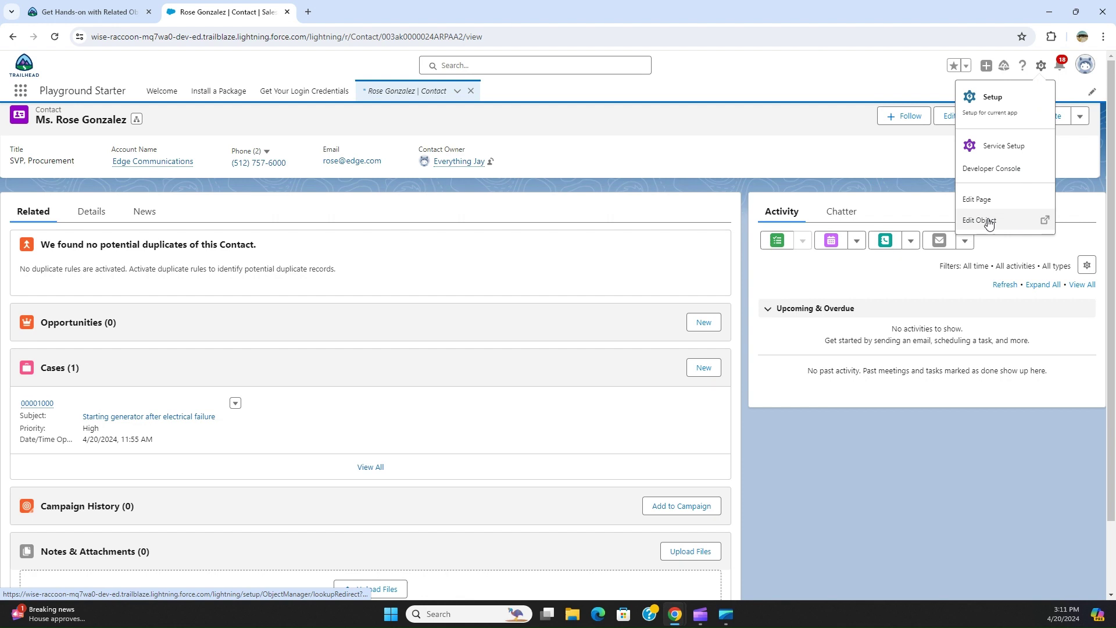
click(982, 202)
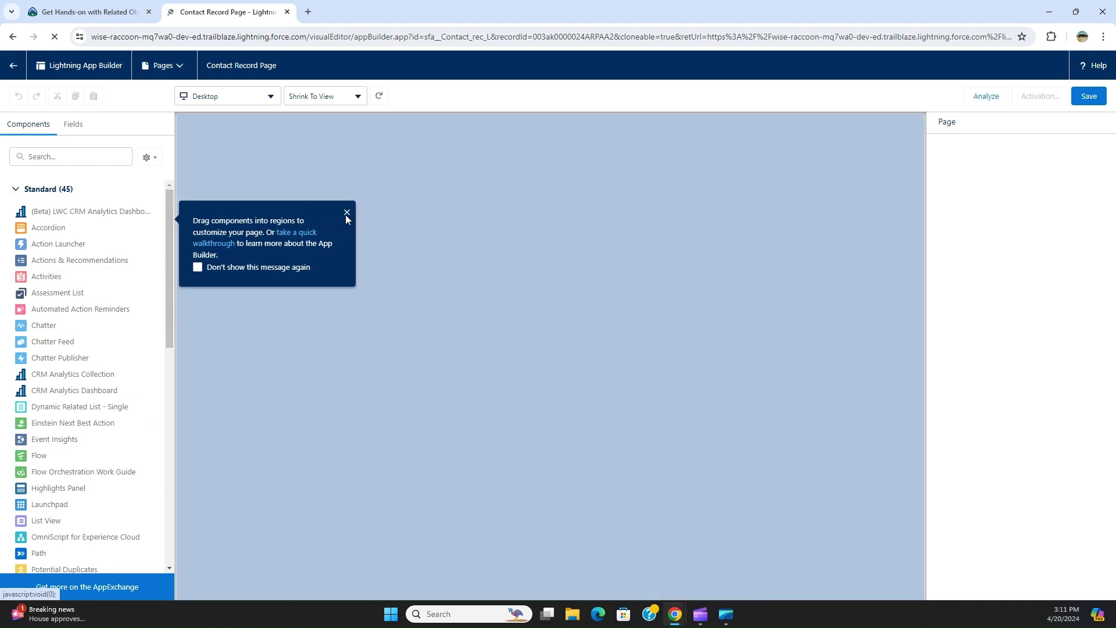
Dismiss the builder tips, show the Details tab, and select the Record Detail component
click(345, 214)
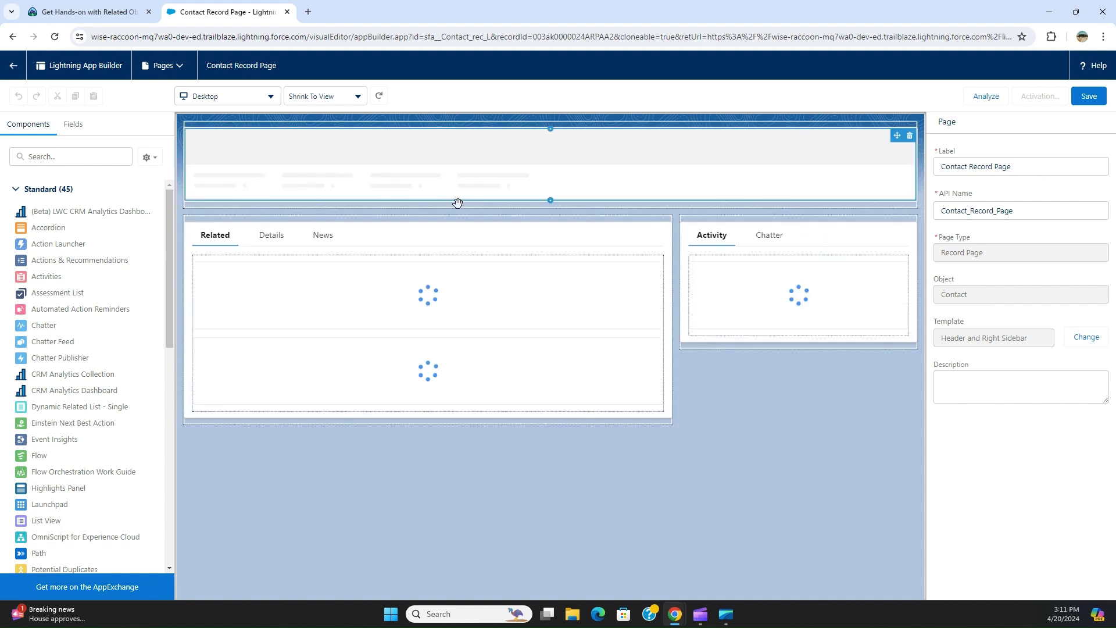
click(270, 243)
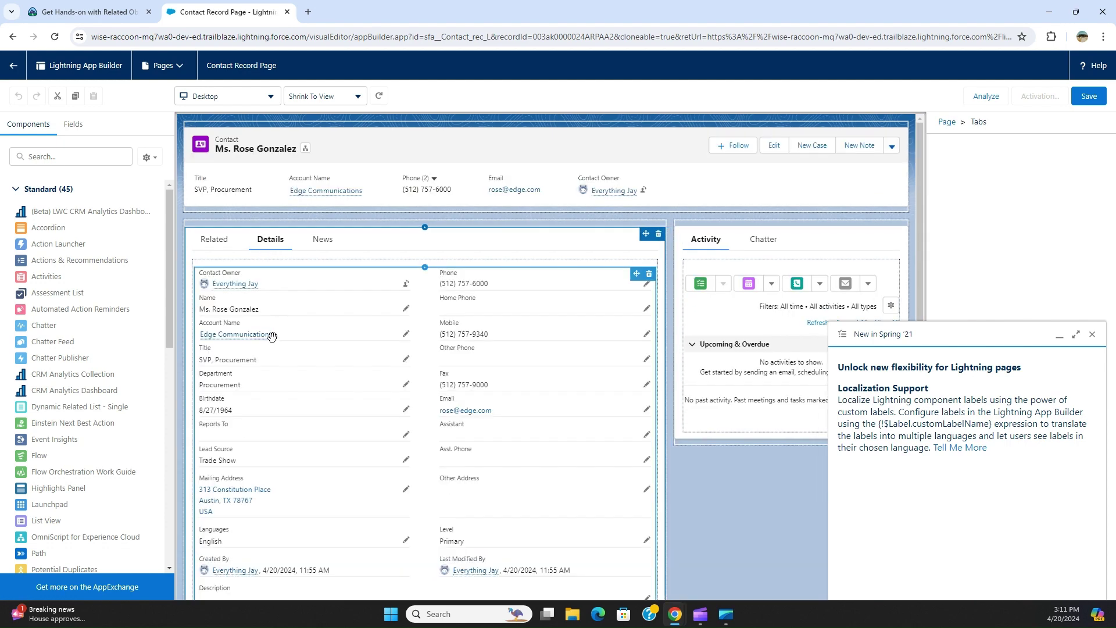
click(271, 342)
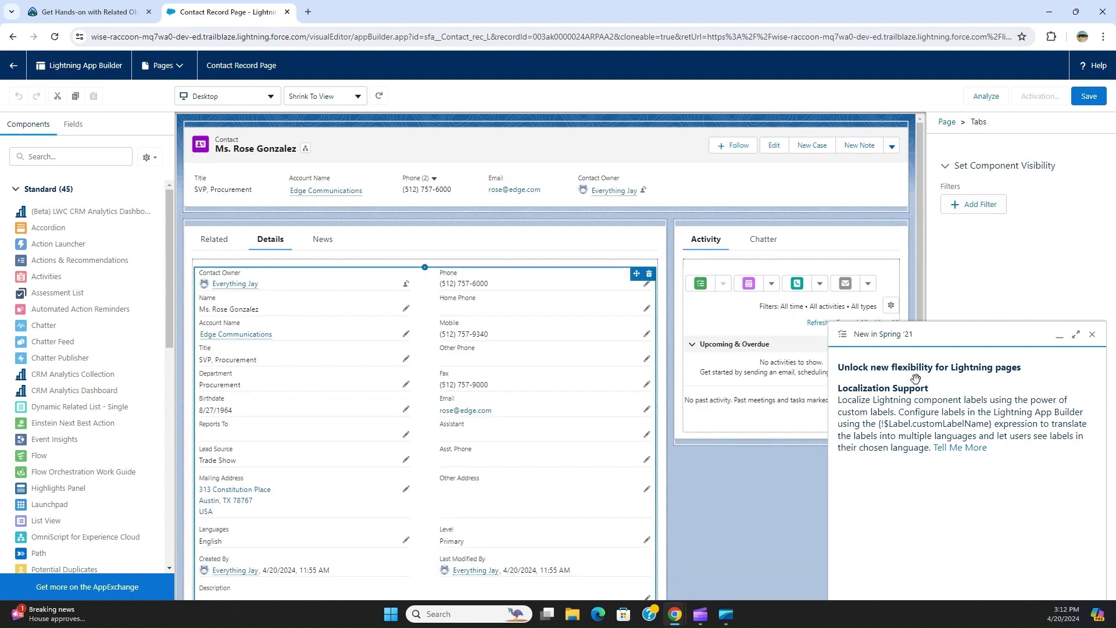
click(1092, 335)
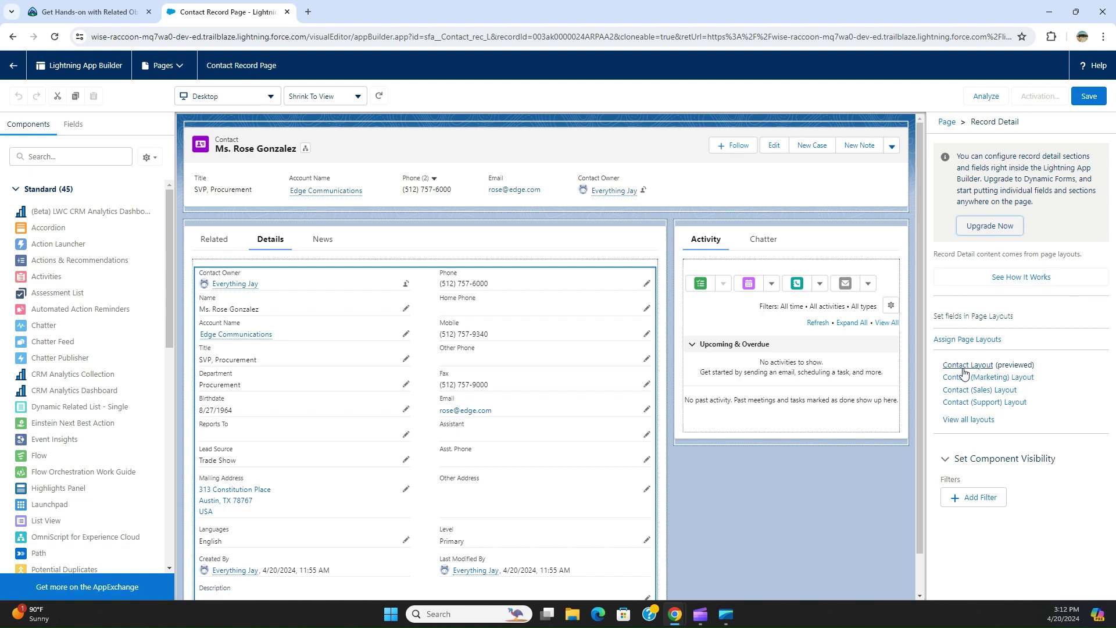
click(104, 12)
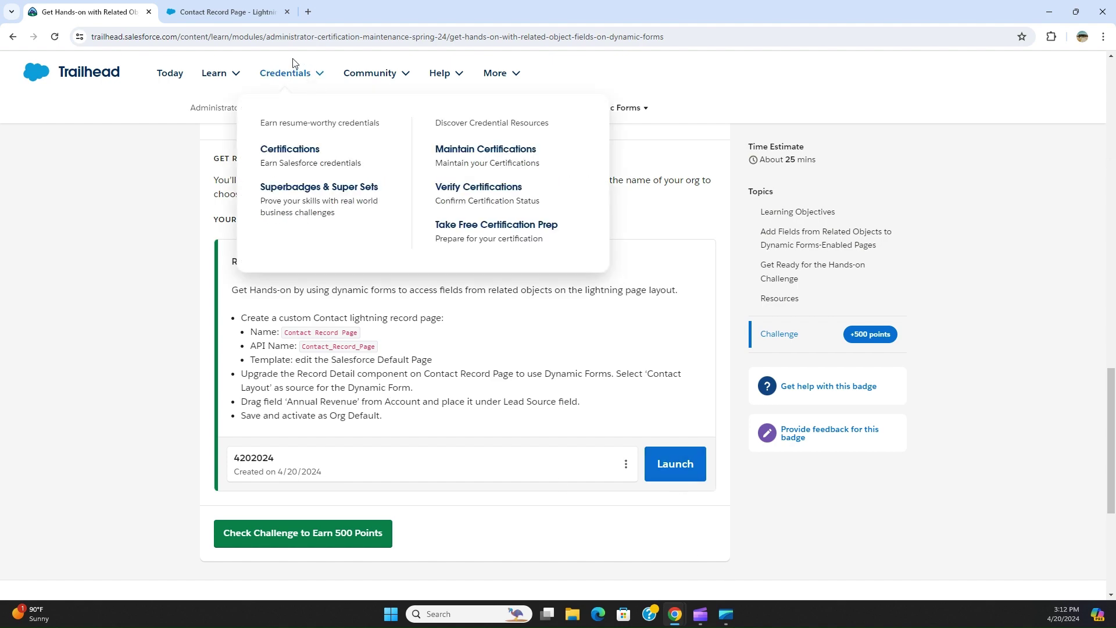
click(238, 13)
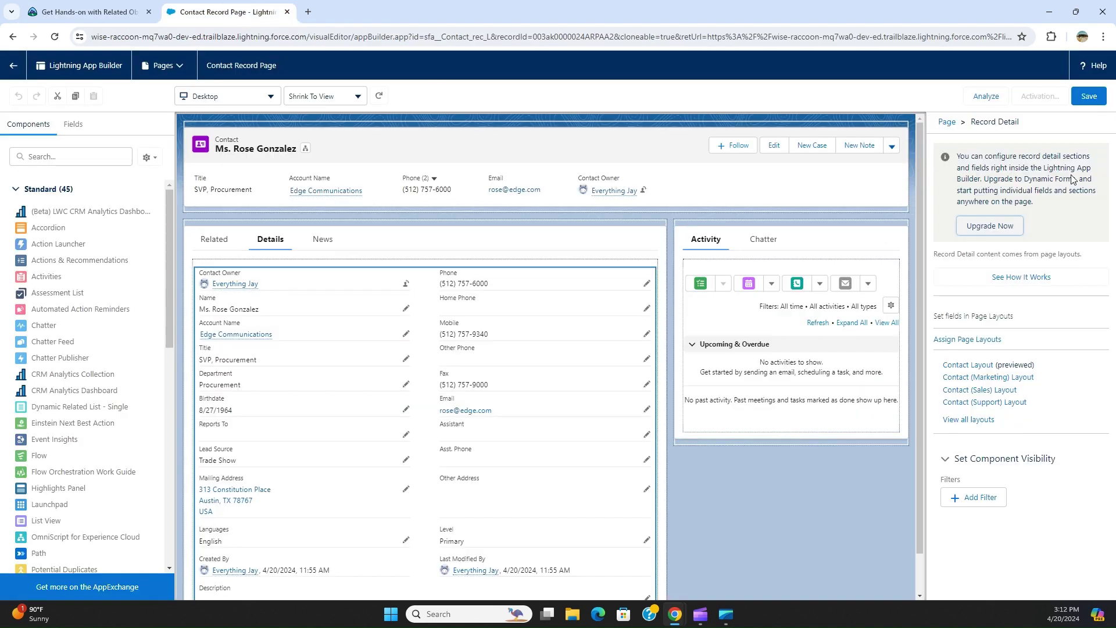
Upgrade Record Detail to Dynamic Forms with Contact Layout as the field source
click(1013, 228)
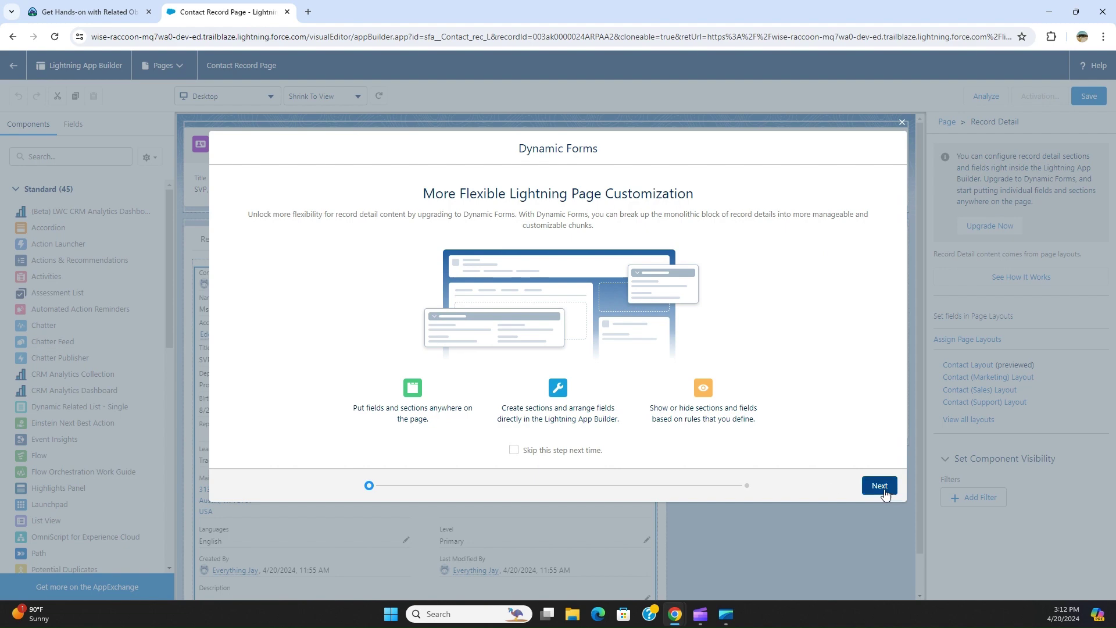
click(879, 486)
click(273, 360)
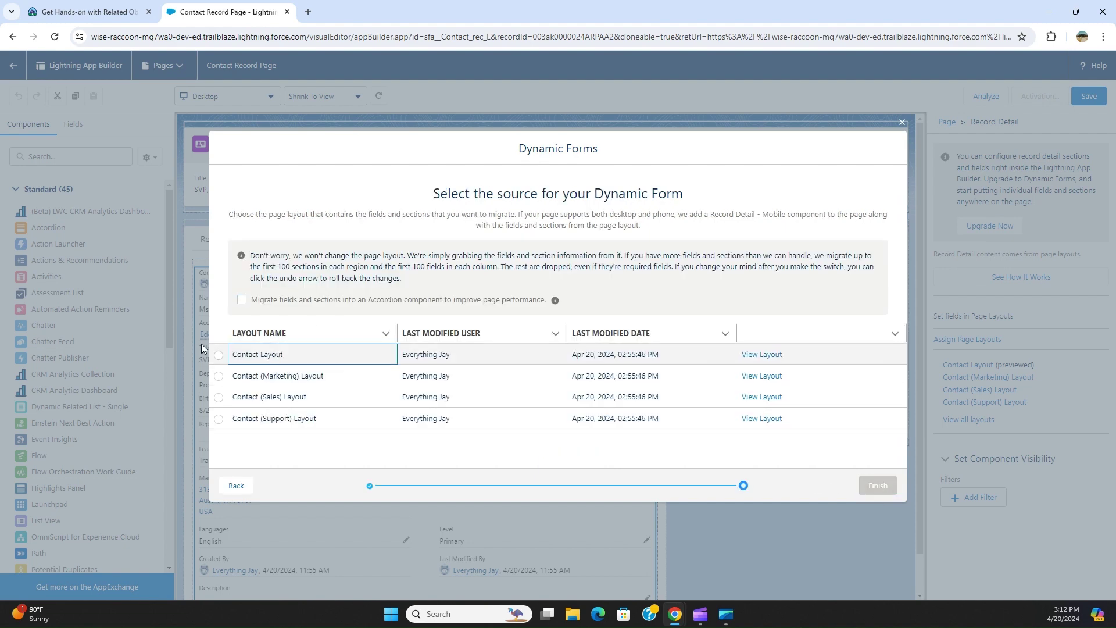
click(218, 355)
click(880, 489)
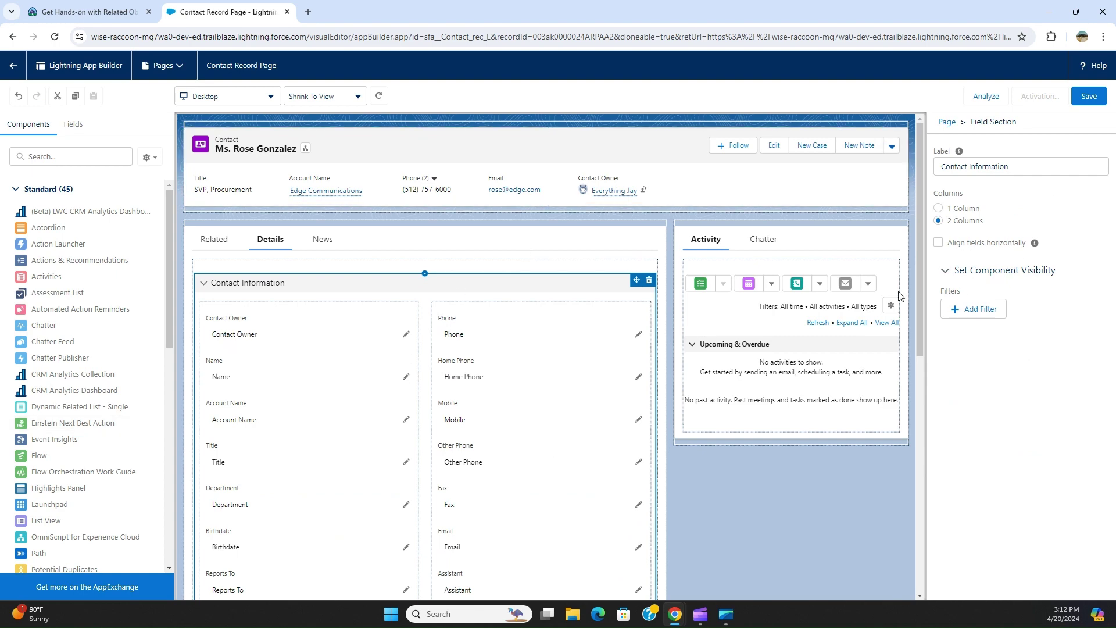
click(99, 13)
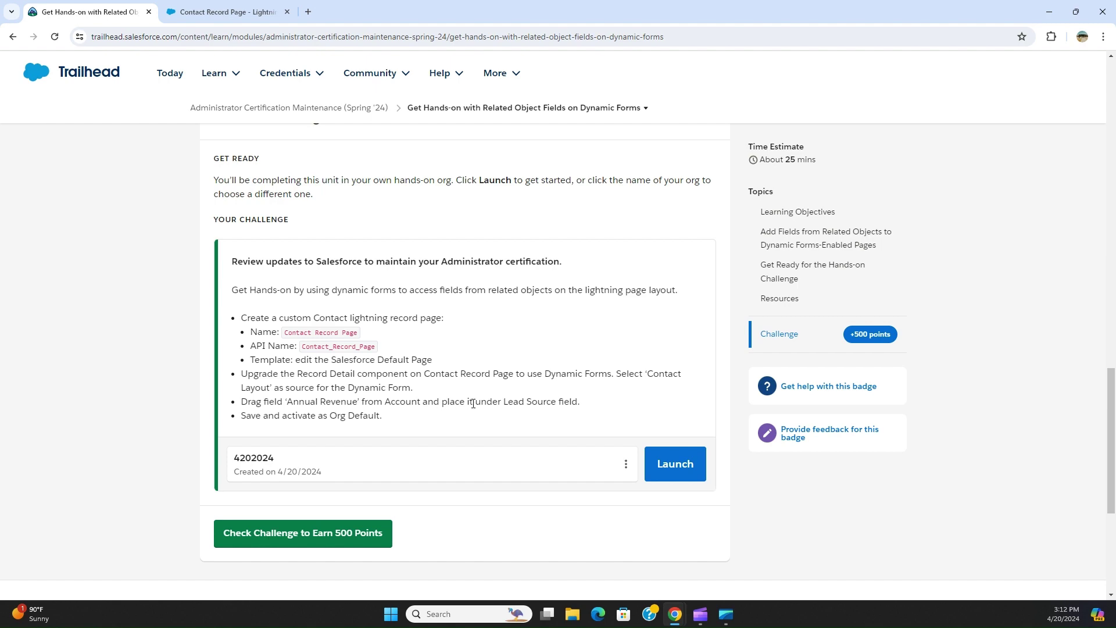
click(237, 14)
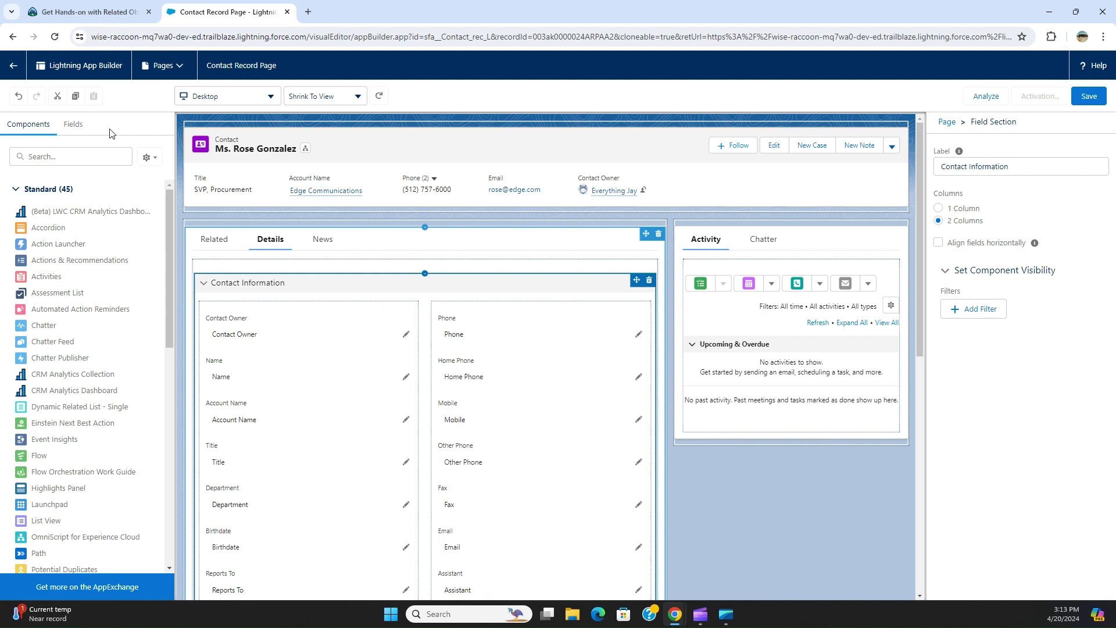
List the available fields, expand the Account's fields, and recheck the challenge instructions
click(80, 133)
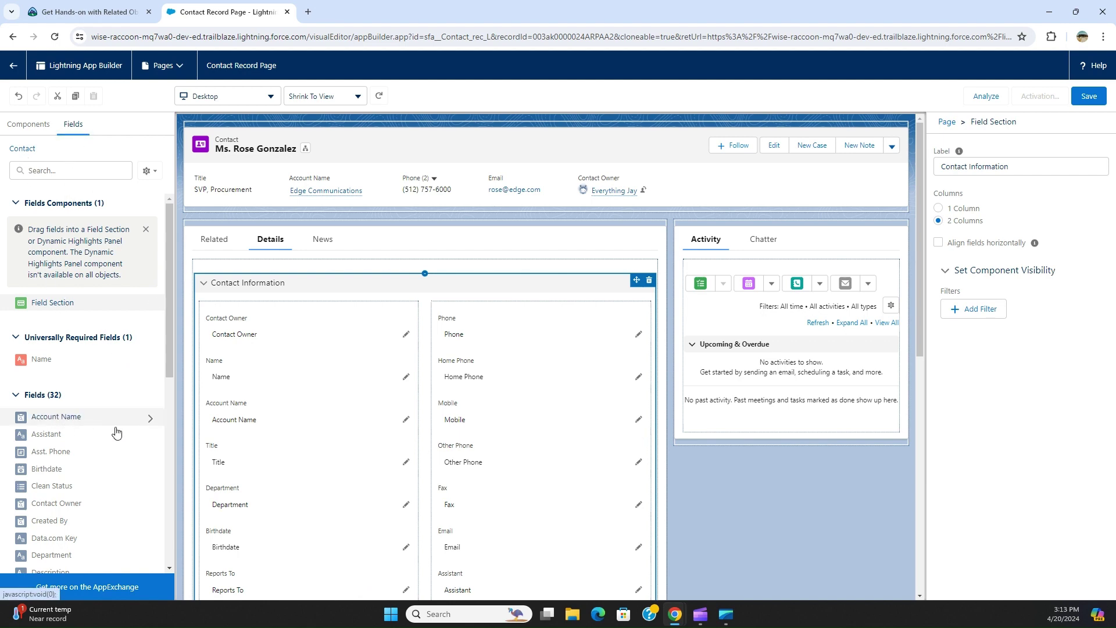
click(150, 420)
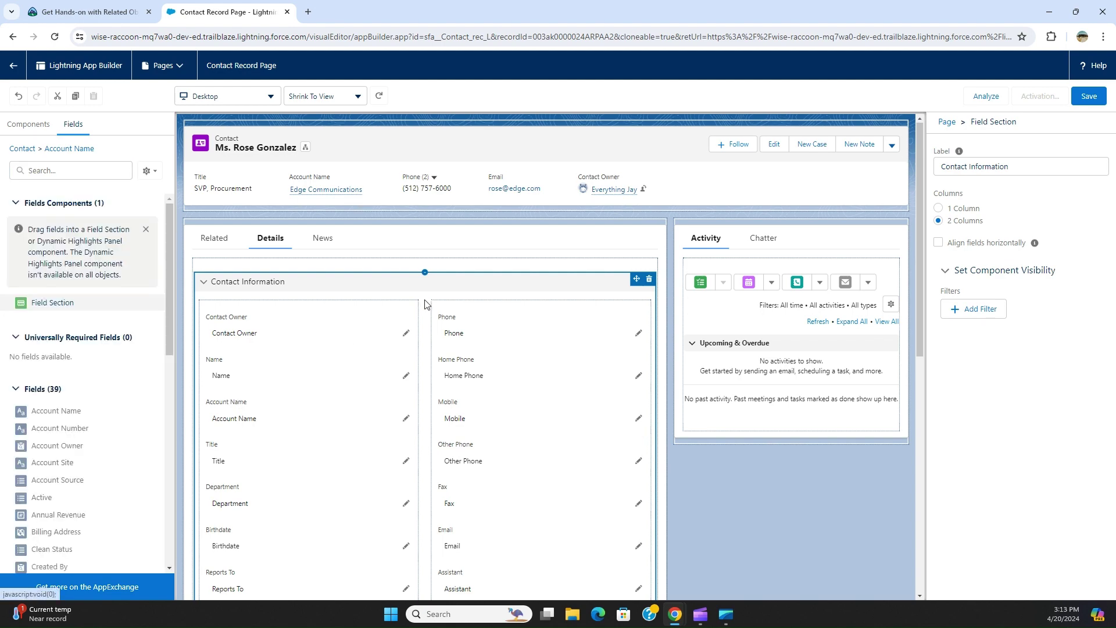
scroll(425, 305, down, 5)
scroll(425, 305, down, 2)
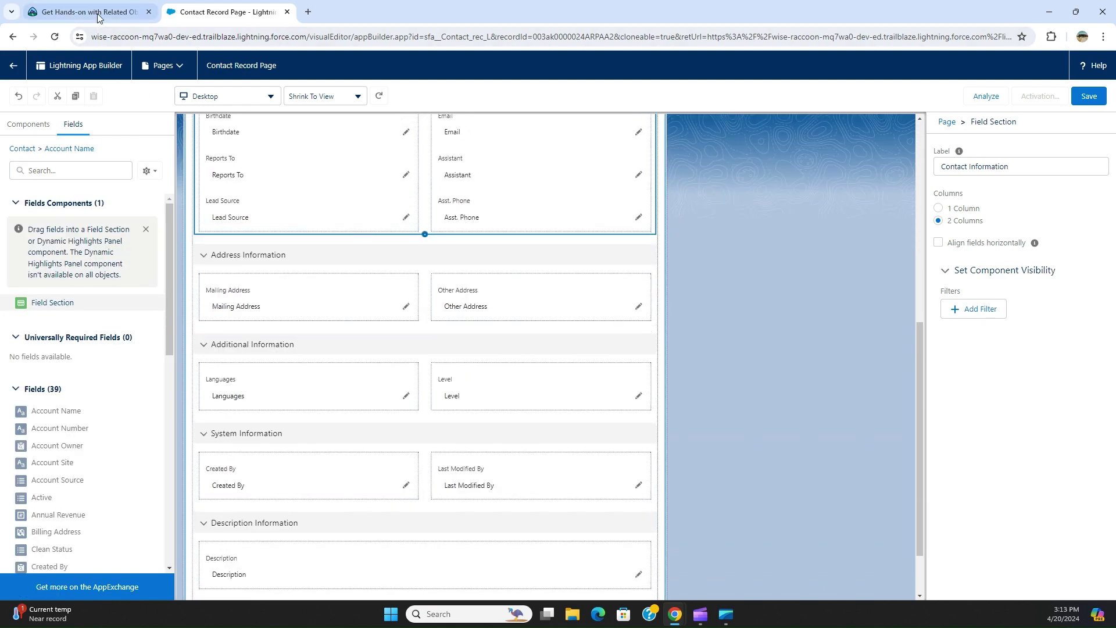
click(93, 13)
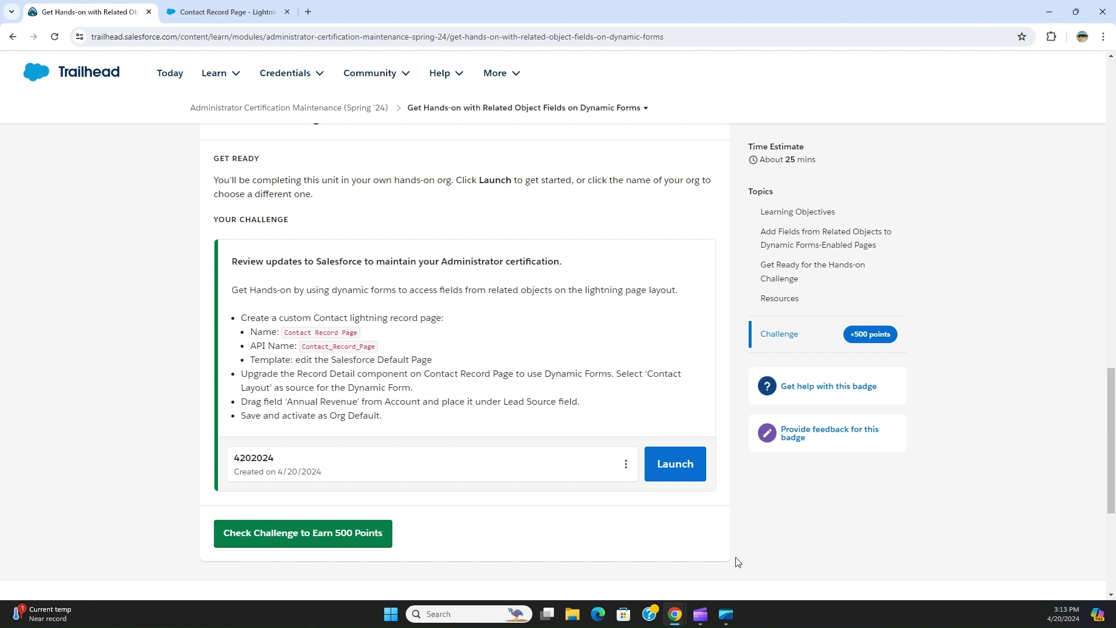
click(231, 13)
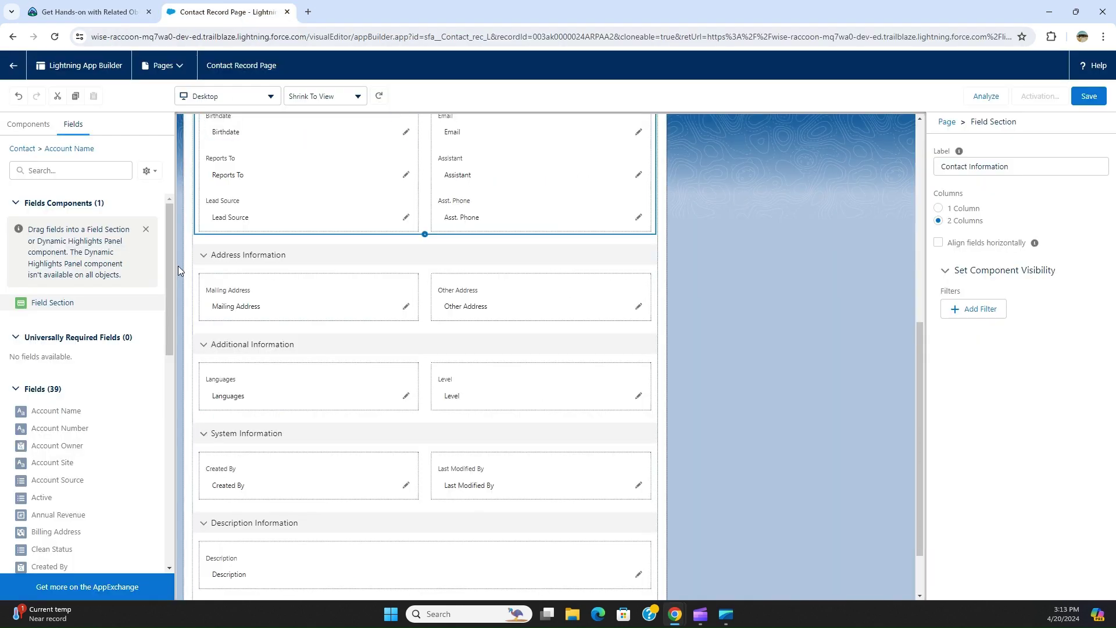
scroll(152, 281, down, 1)
scroll(151, 282, down, 1)
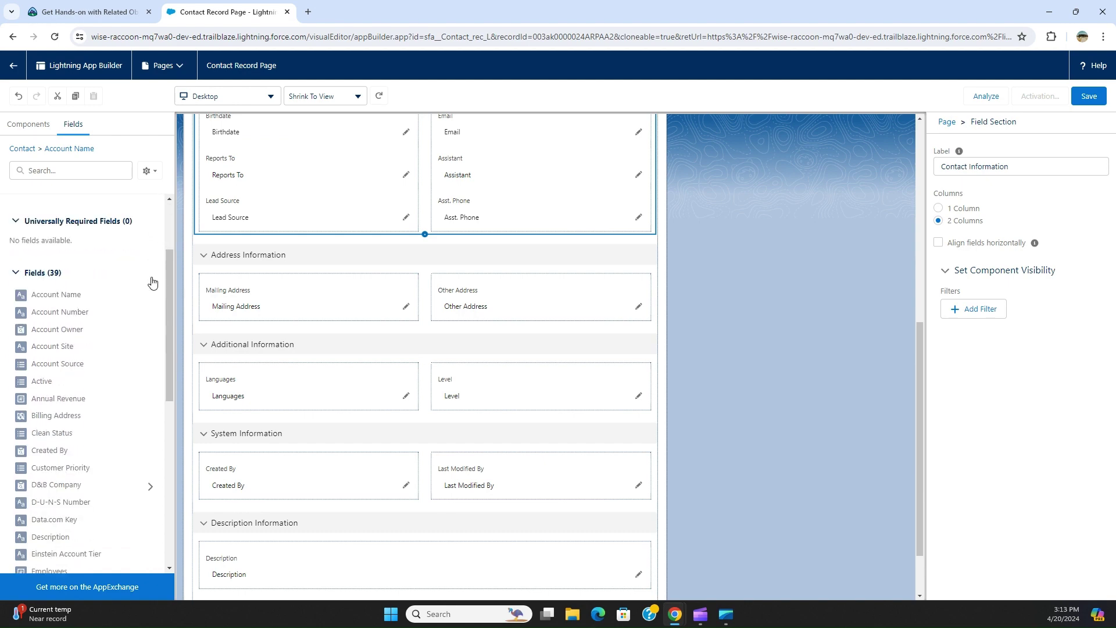
click(93, 13)
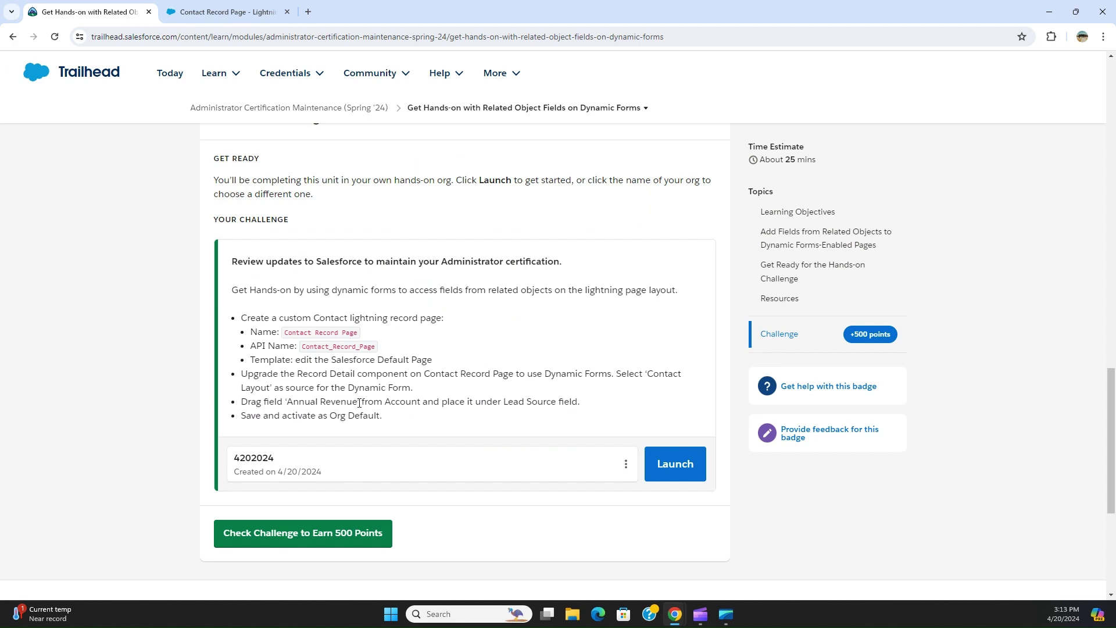
click(201, 8)
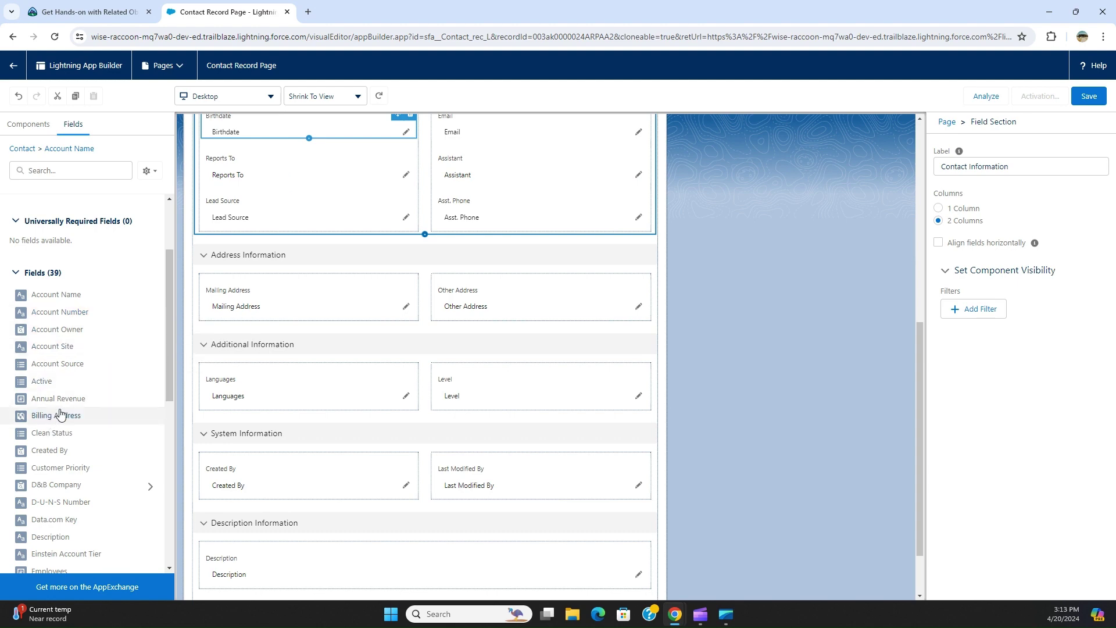
Drag Account Annual Revenue directly beneath Lead Source in Contact Information and save the page
click(292, 213)
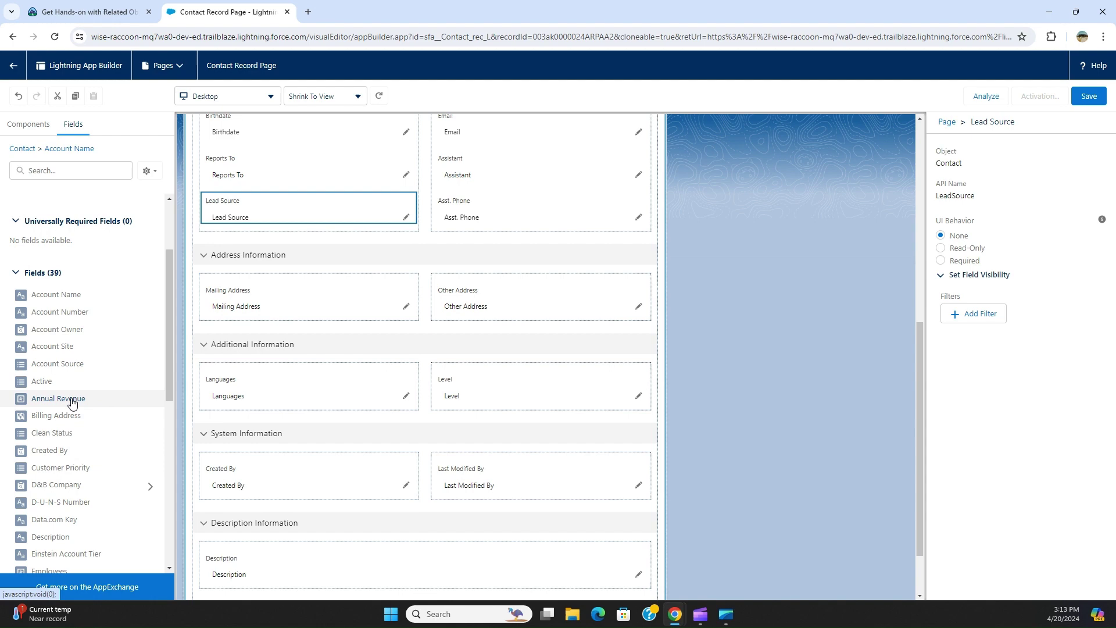
drag(70, 400, 256, 203)
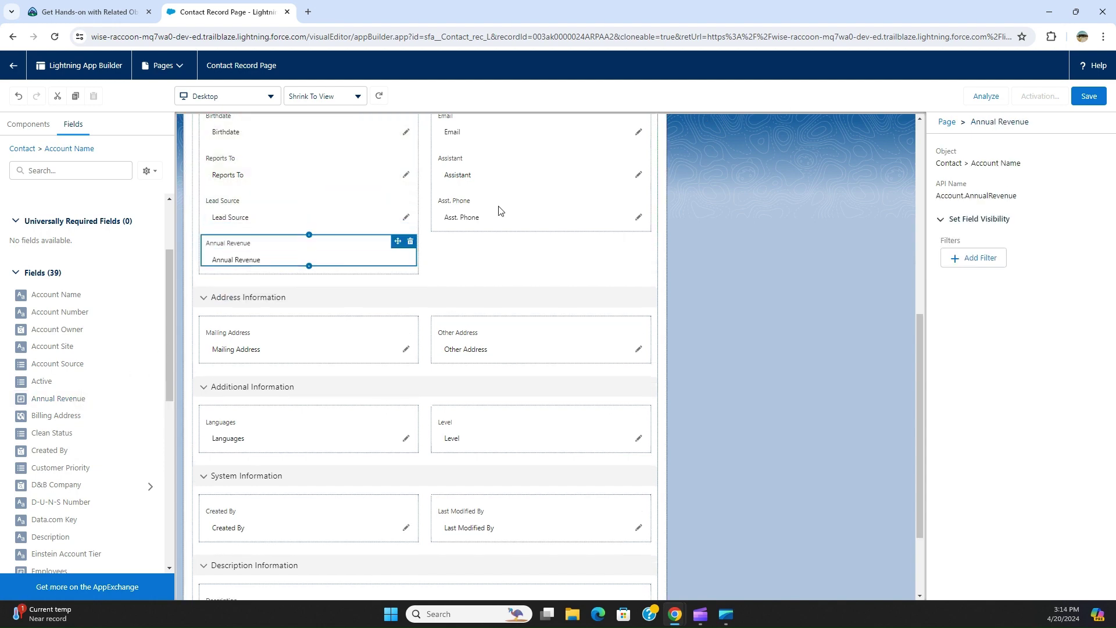
click(1098, 99)
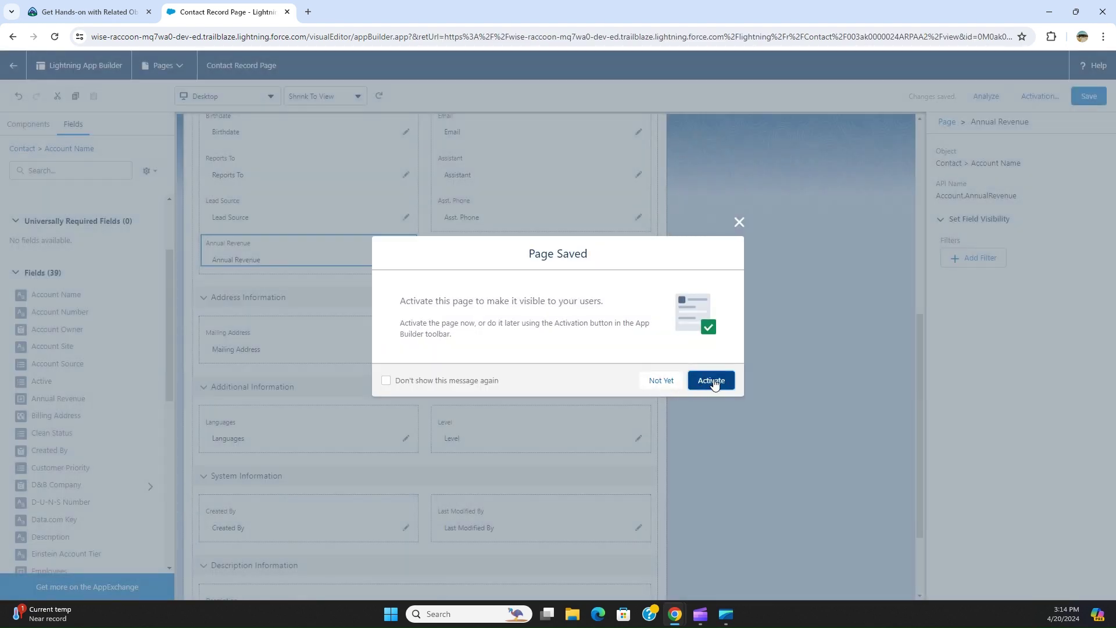
Activate the Contact Record Page as org default for desktop and phone, then exit the App Builder
click(713, 381)
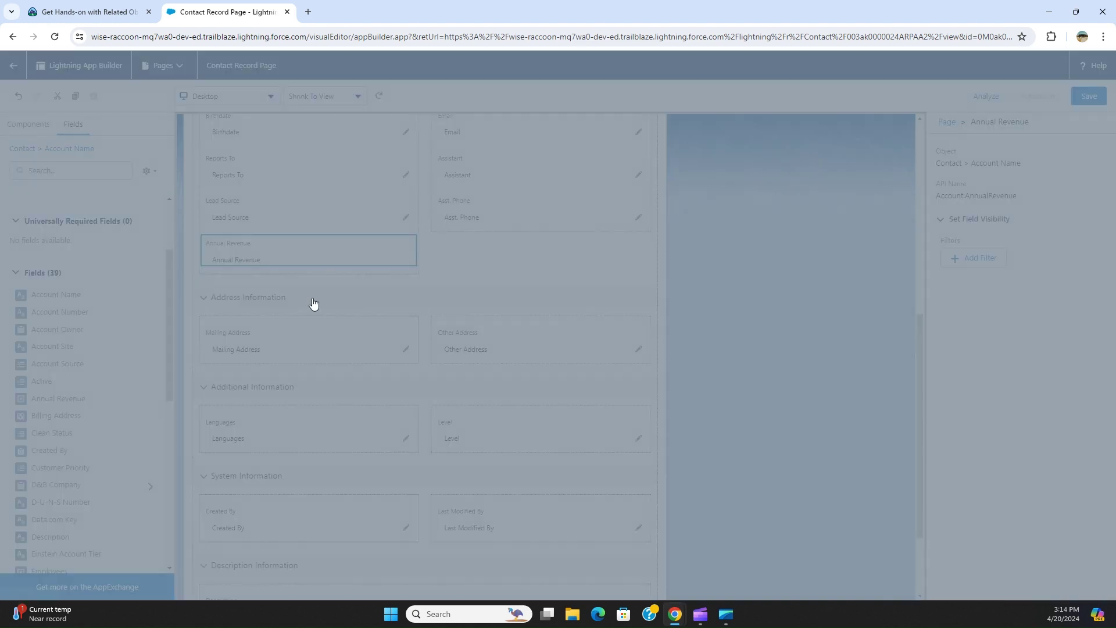
click(363, 419)
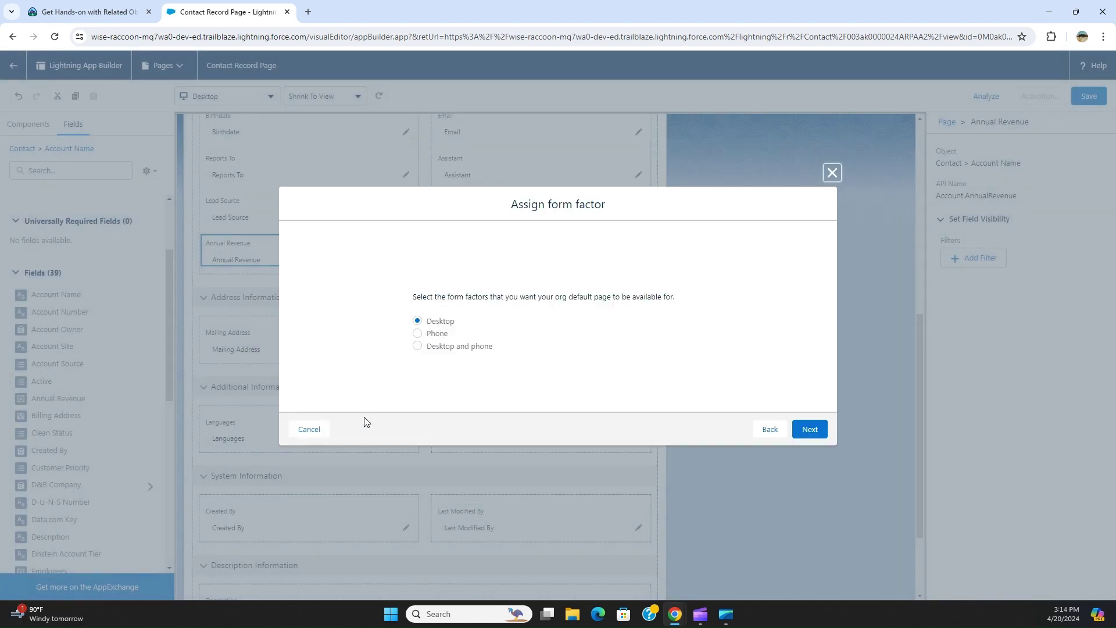
click(417, 346)
click(813, 430)
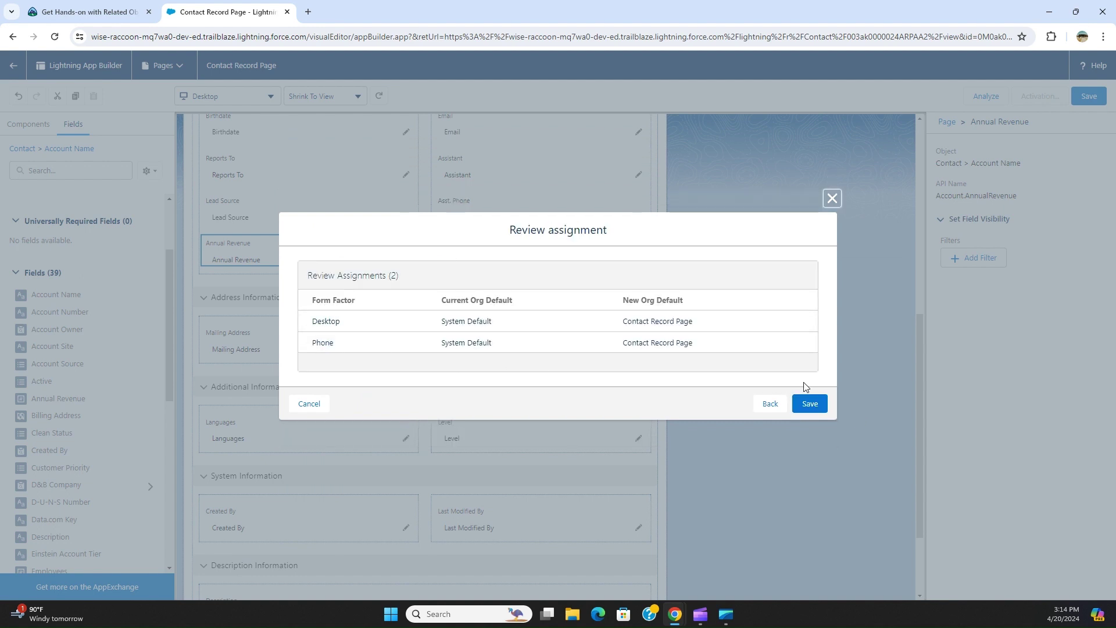
click(815, 408)
click(810, 404)
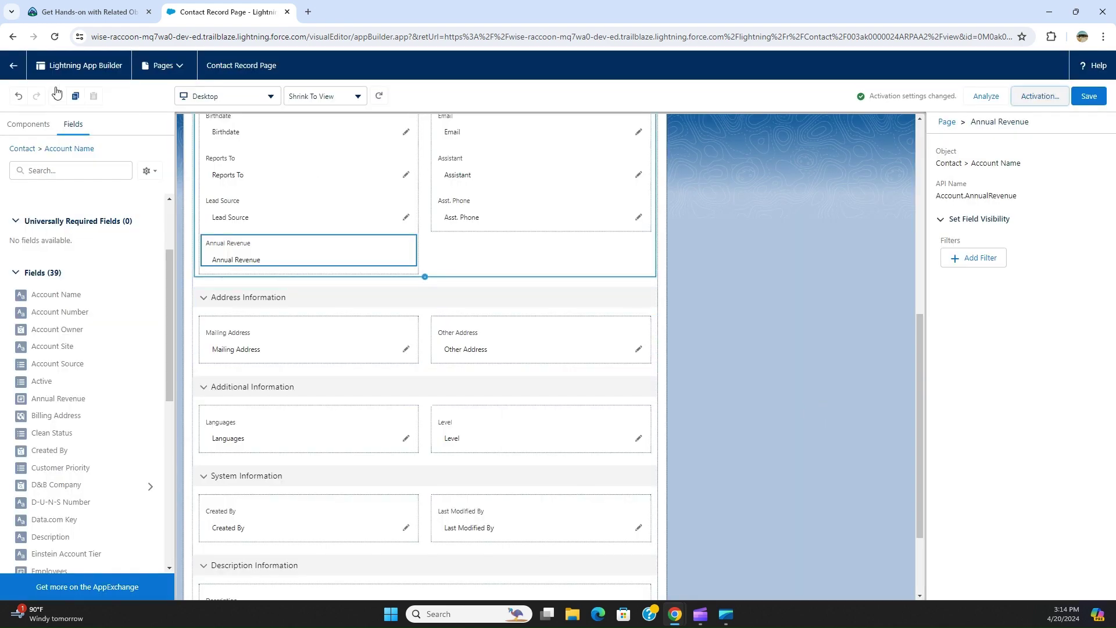
click(8, 70)
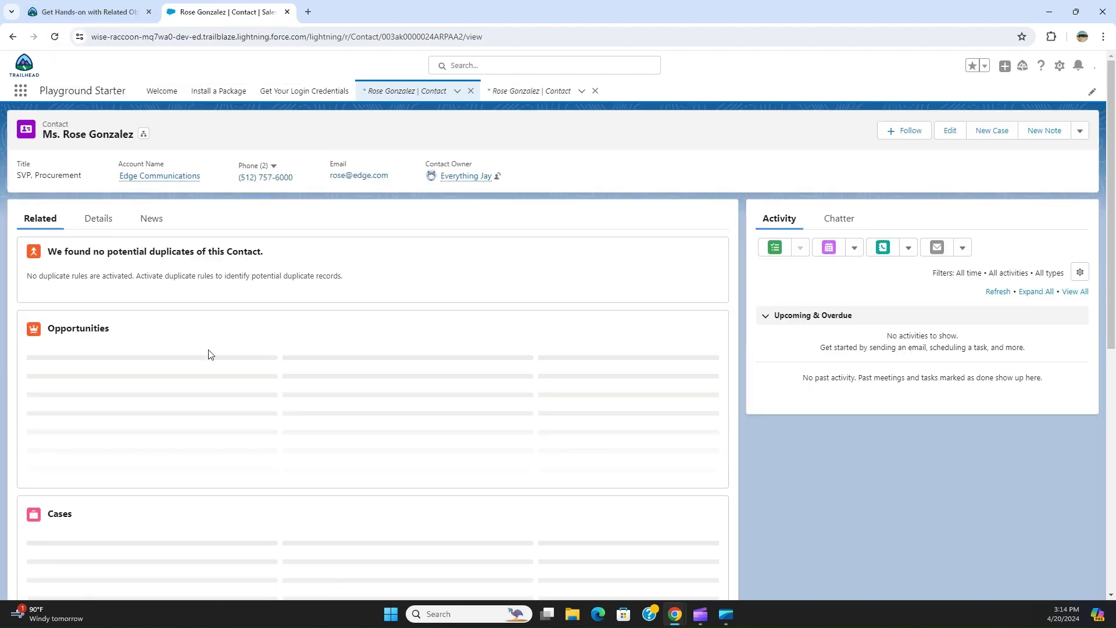
View the contact's Details, confirming Annual Revenue $139,000,000 sits beneath Lead Source
click(103, 222)
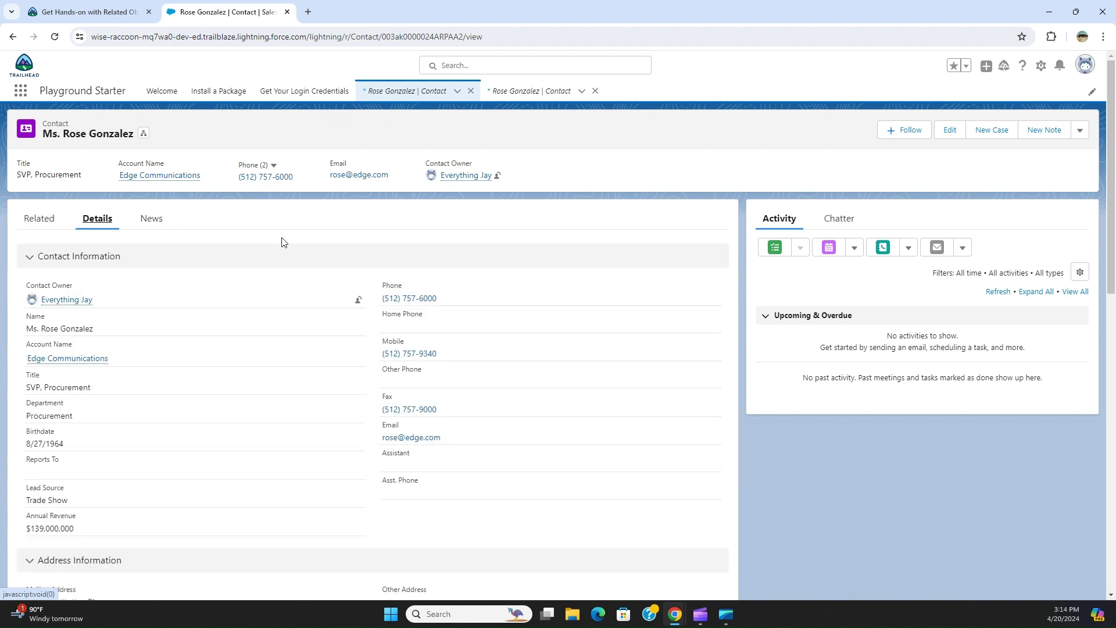
scroll(281, 258, down, 1)
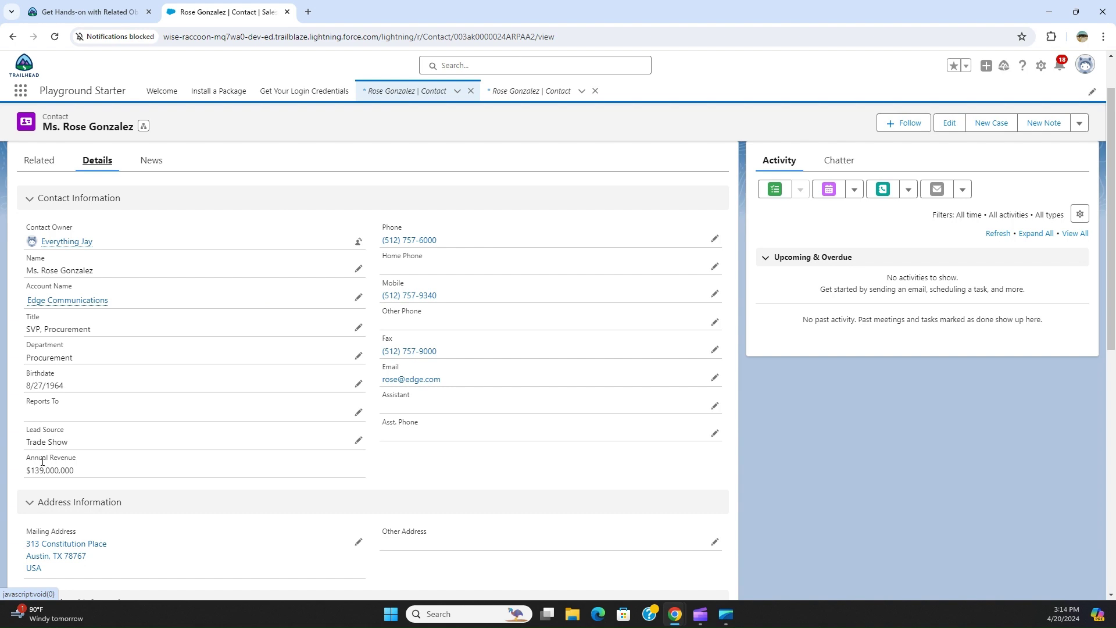
click(80, 12)
Check the challenge, earning +500 points toward the Spring '24 maintenance badge
click(345, 540)
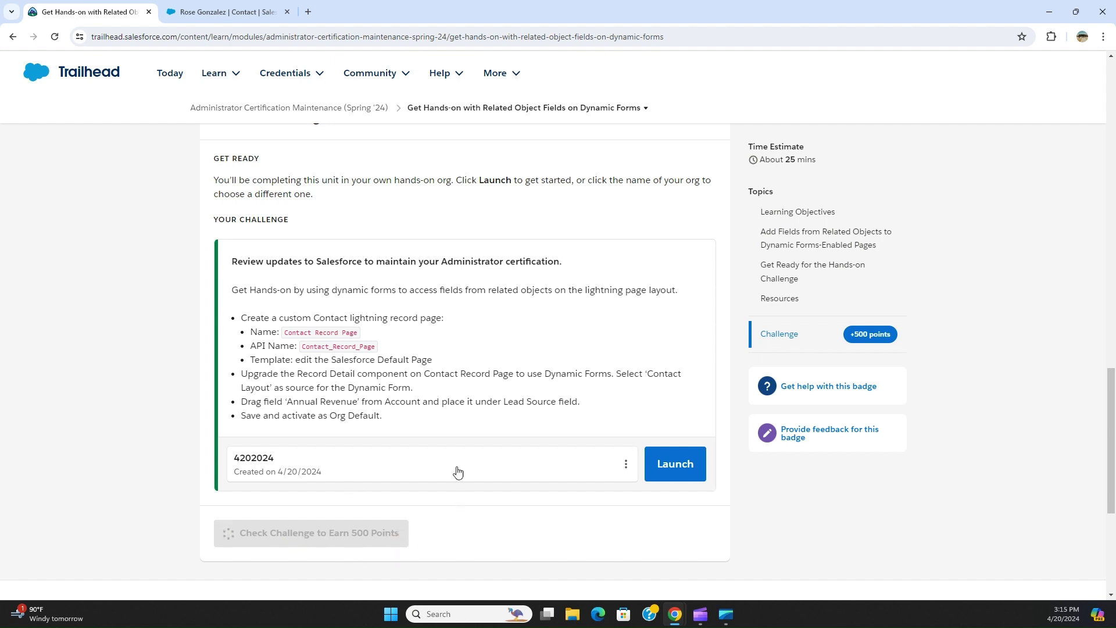
click(244, 10)
click(131, 11)
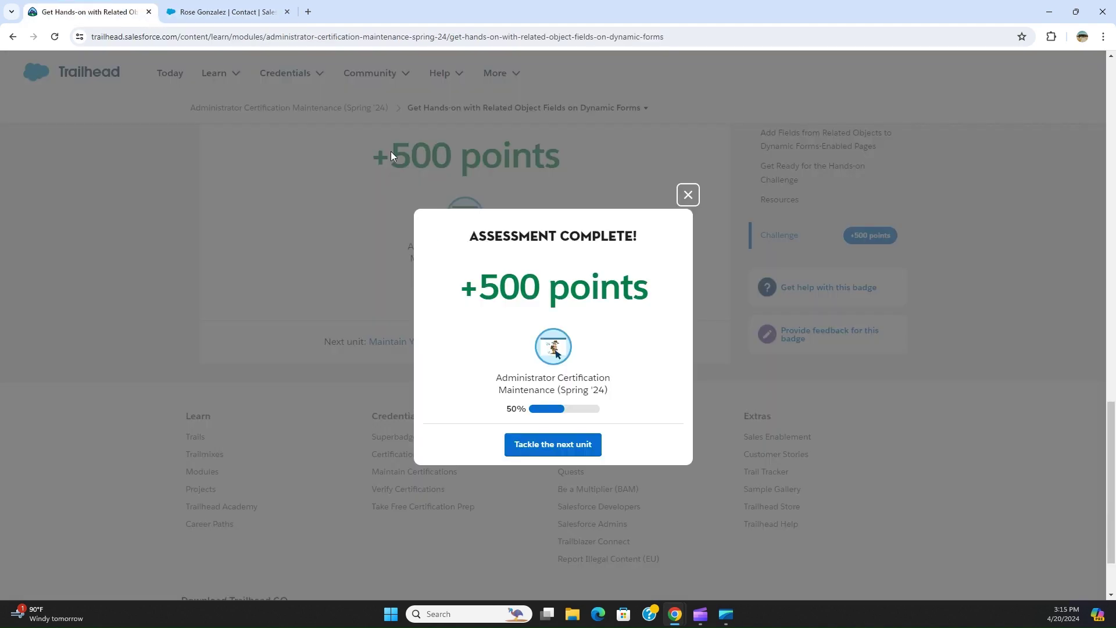